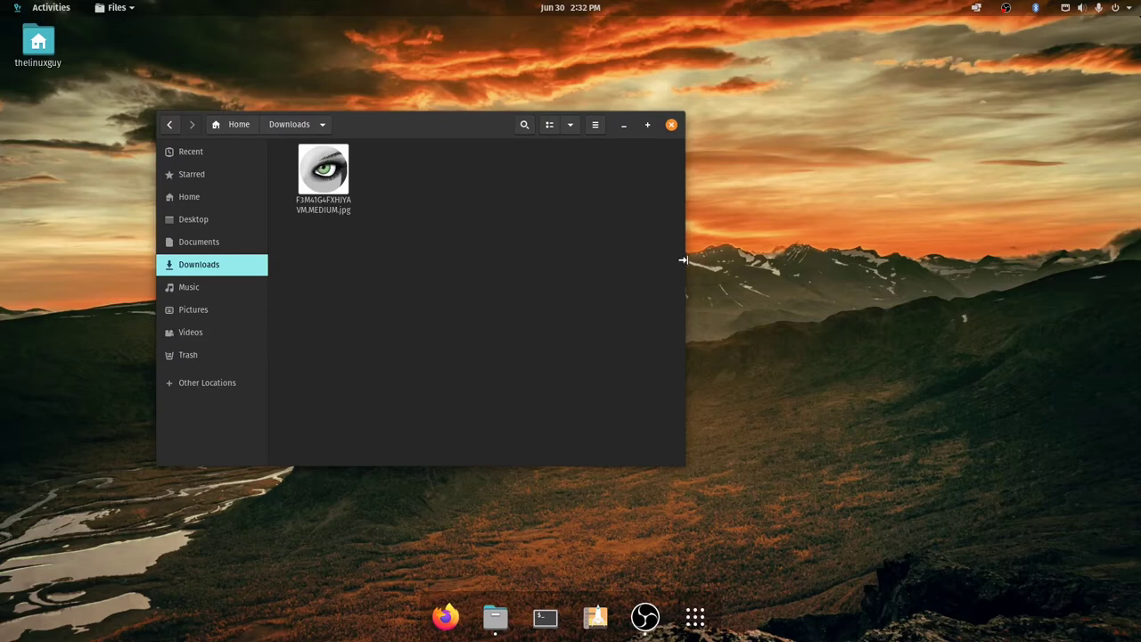
Launch Main Menu by searching 'main', then search 'Me' and see MeshLab's tile without an icon
key("super")
type("main")
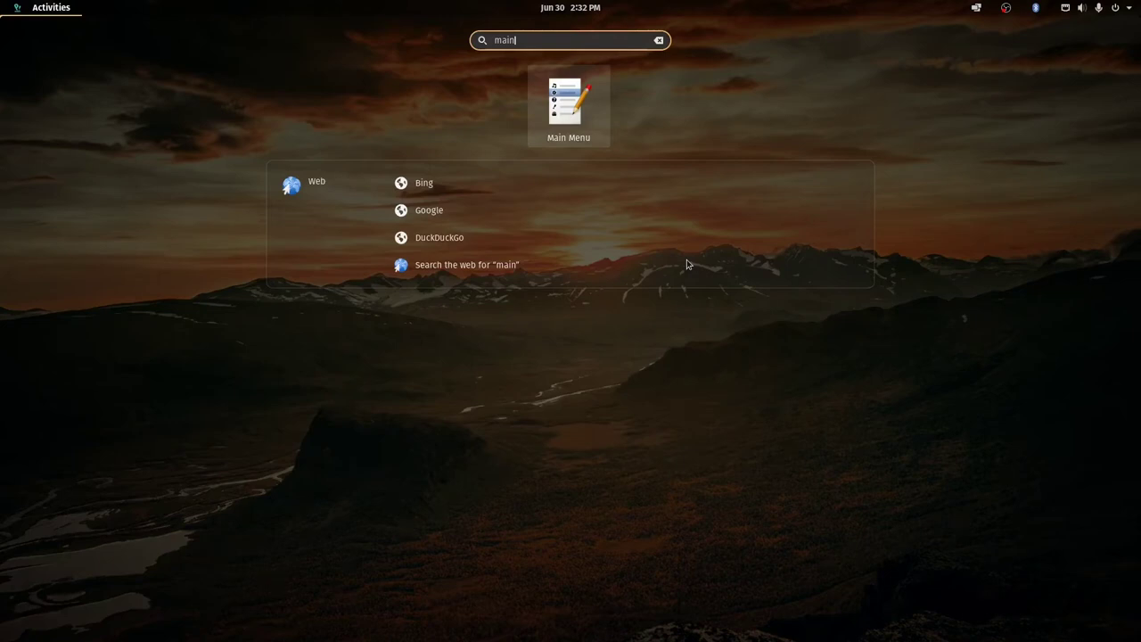
left_click(587, 138)
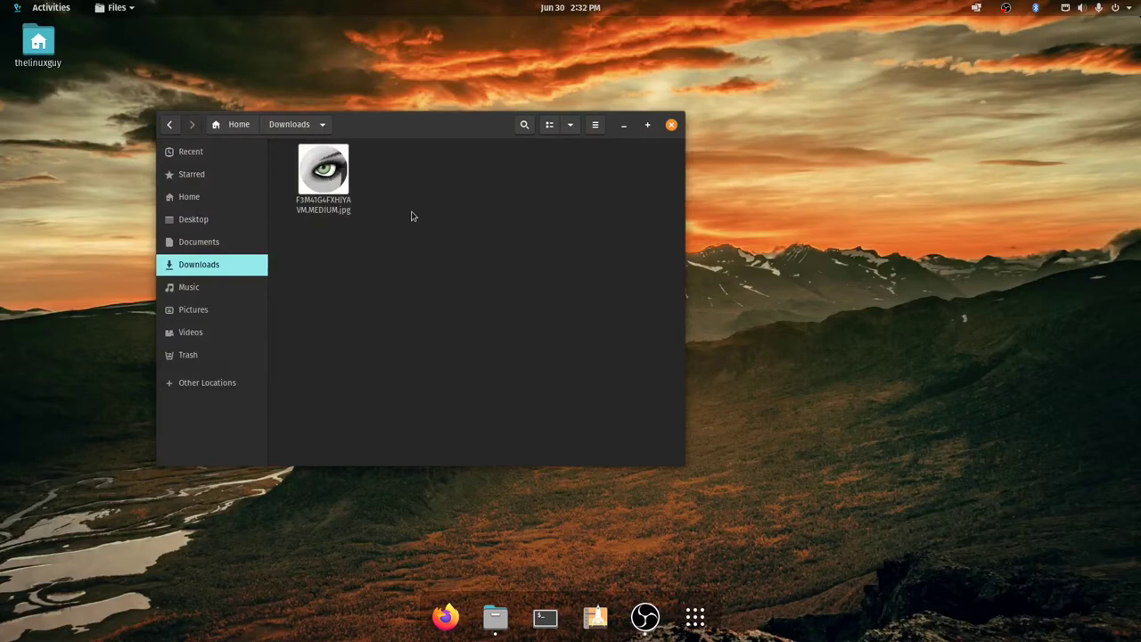
left_click(696, 617)
type("Me")
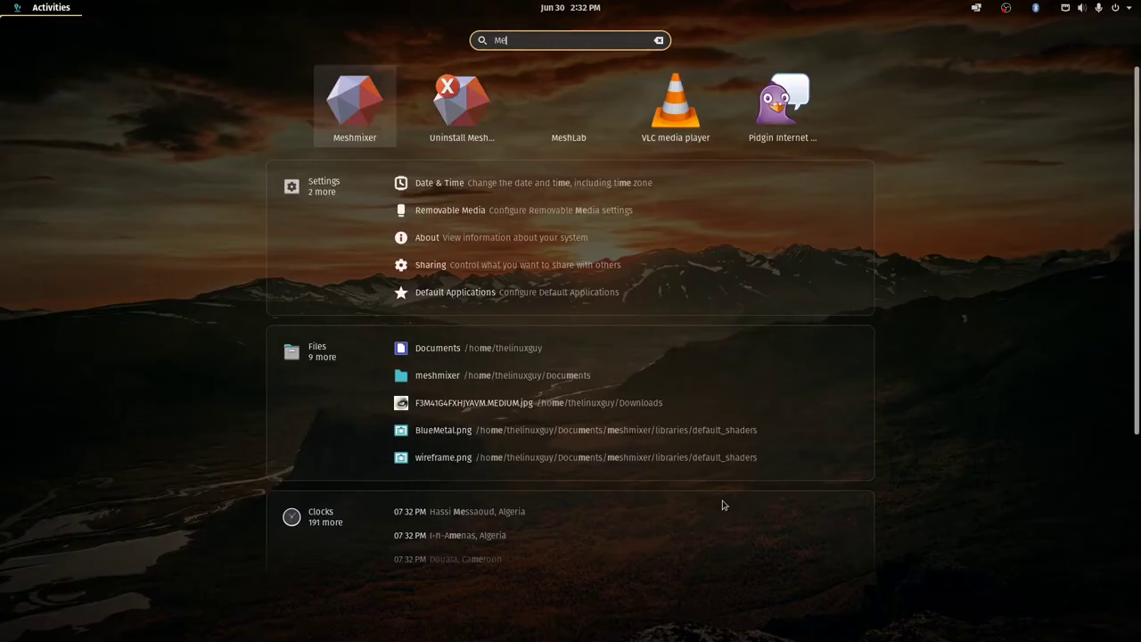
Preview F3M41G4FXHJYAVM.MEDIUM.jpg from Downloads in Image Viewer, close it, and reopen its context menu
left_click(564, 108)
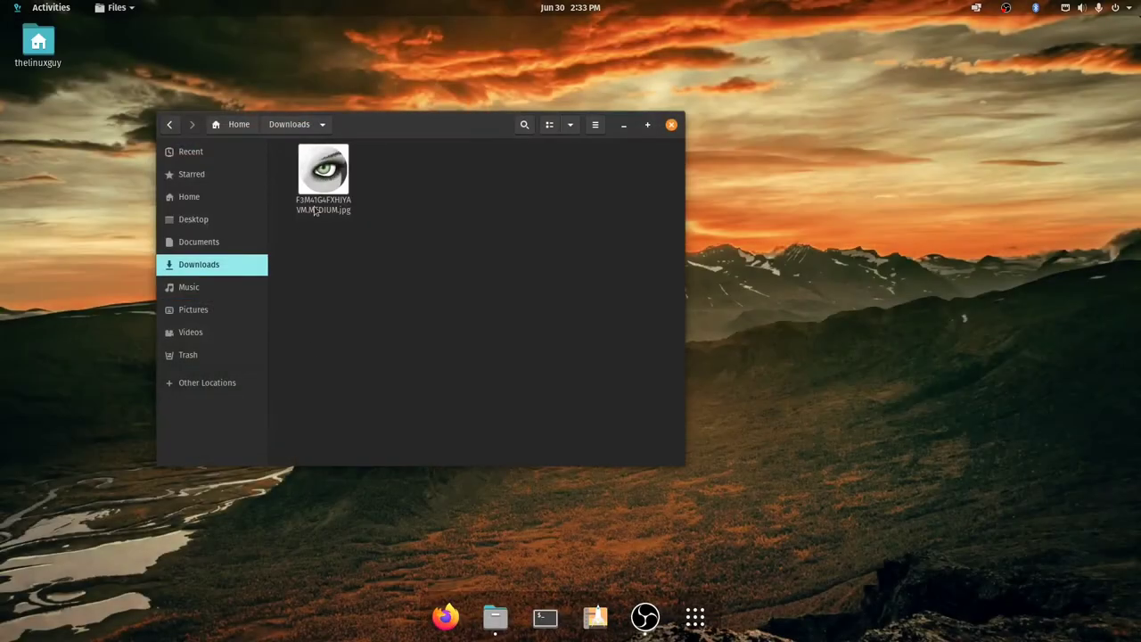
left_click_drag(347, 193, 446, 288)
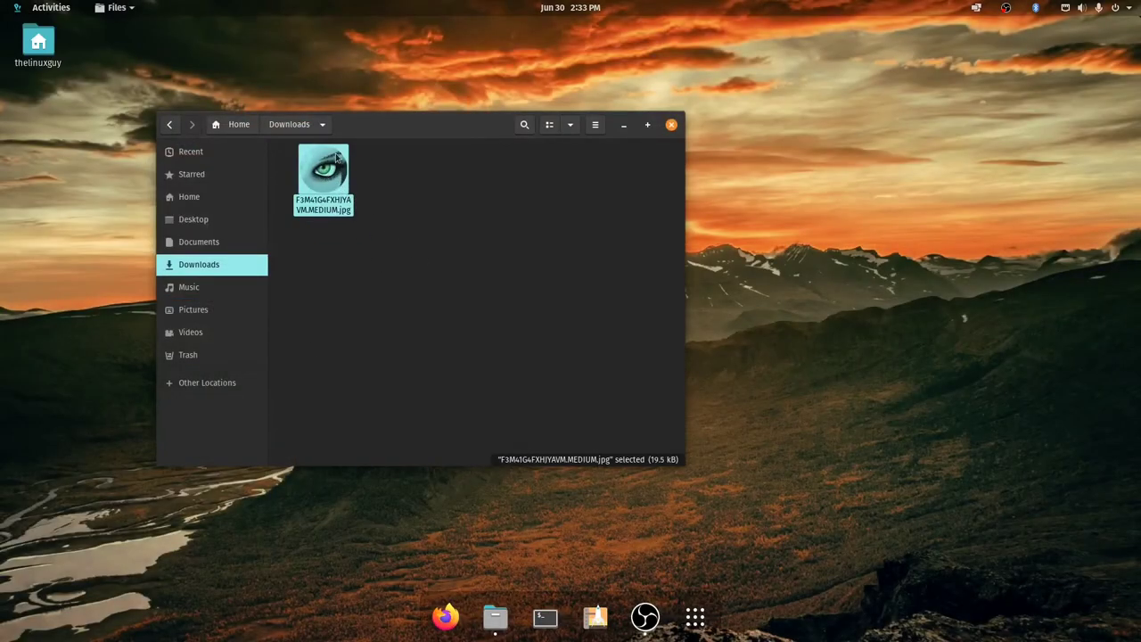
right_click(344, 188)
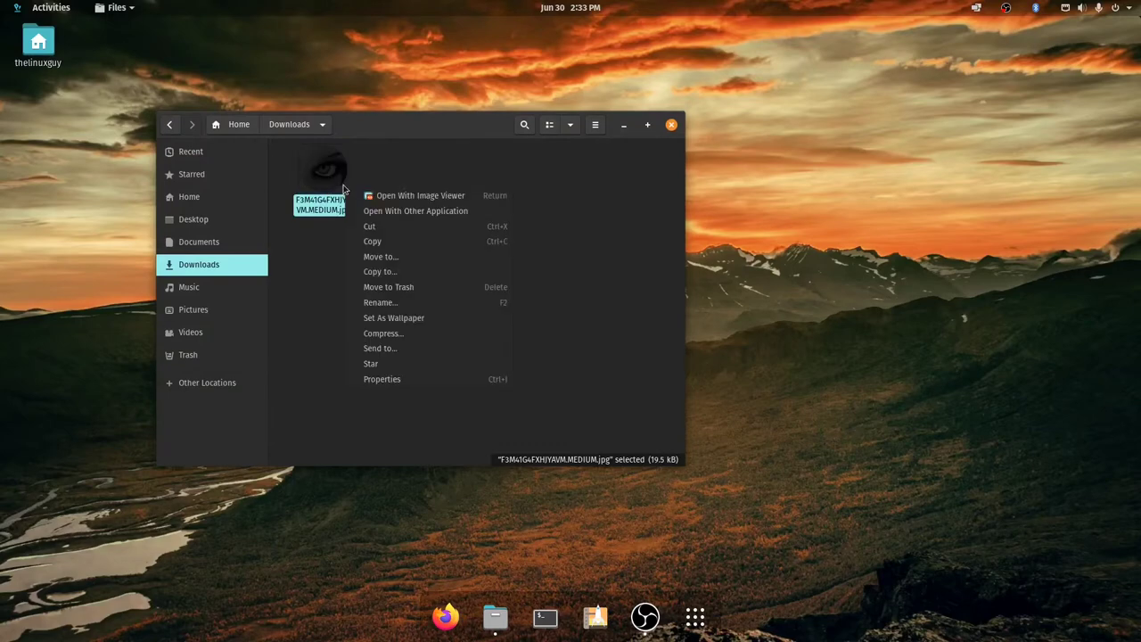
left_click(392, 195)
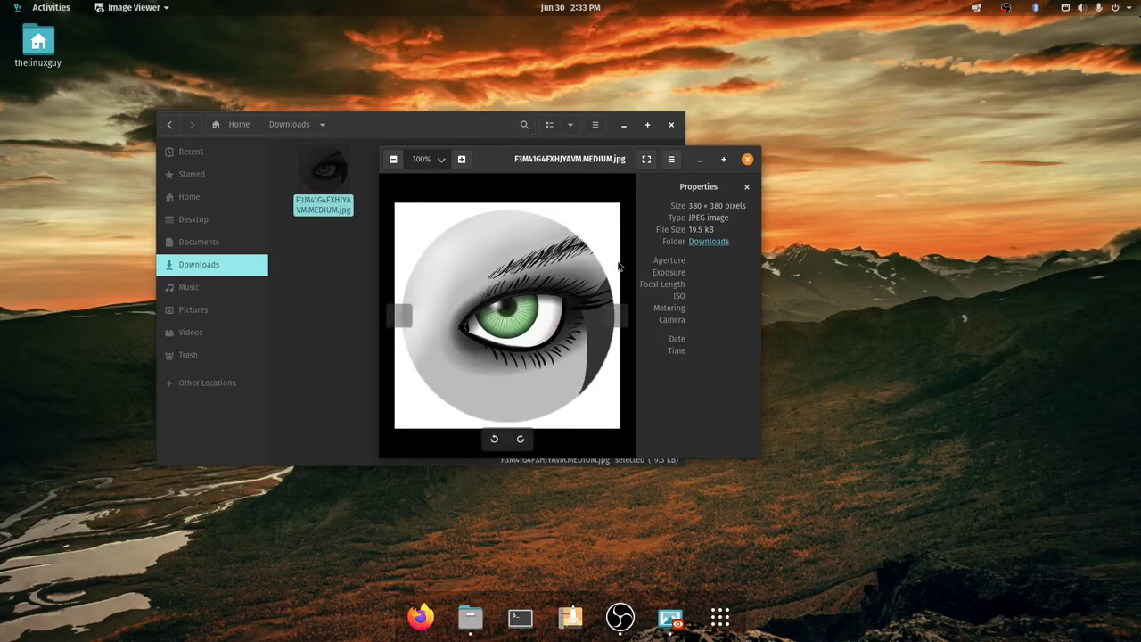
left_click(748, 159)
right_click(314, 170)
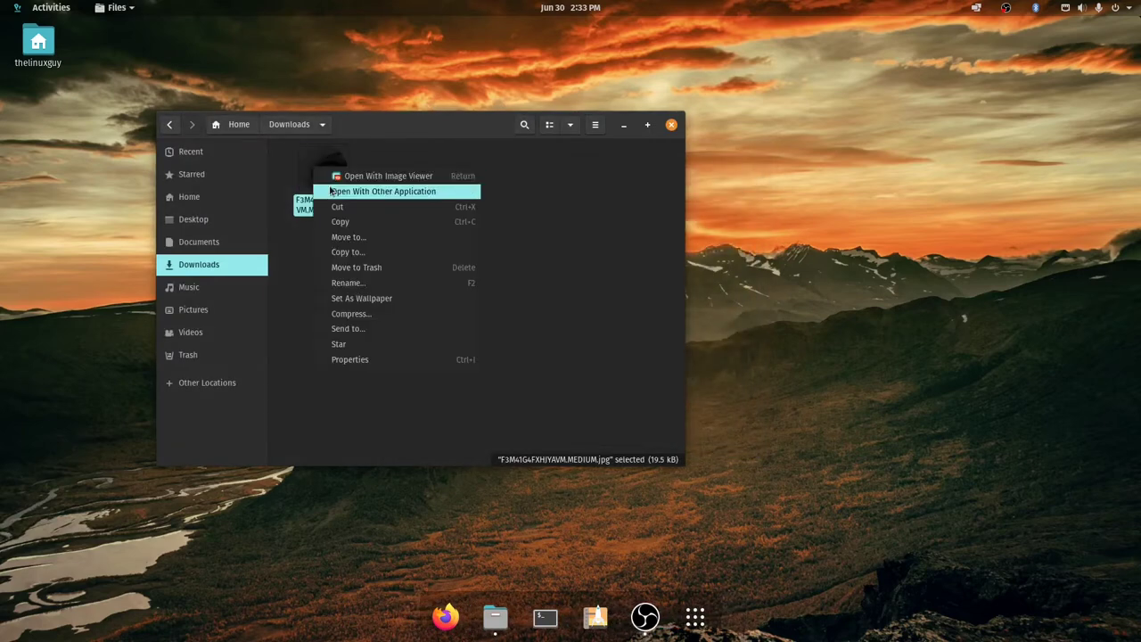
Open the eye jpg in GIMP and convert it to the built-in sRGB profile
left_click(330, 191)
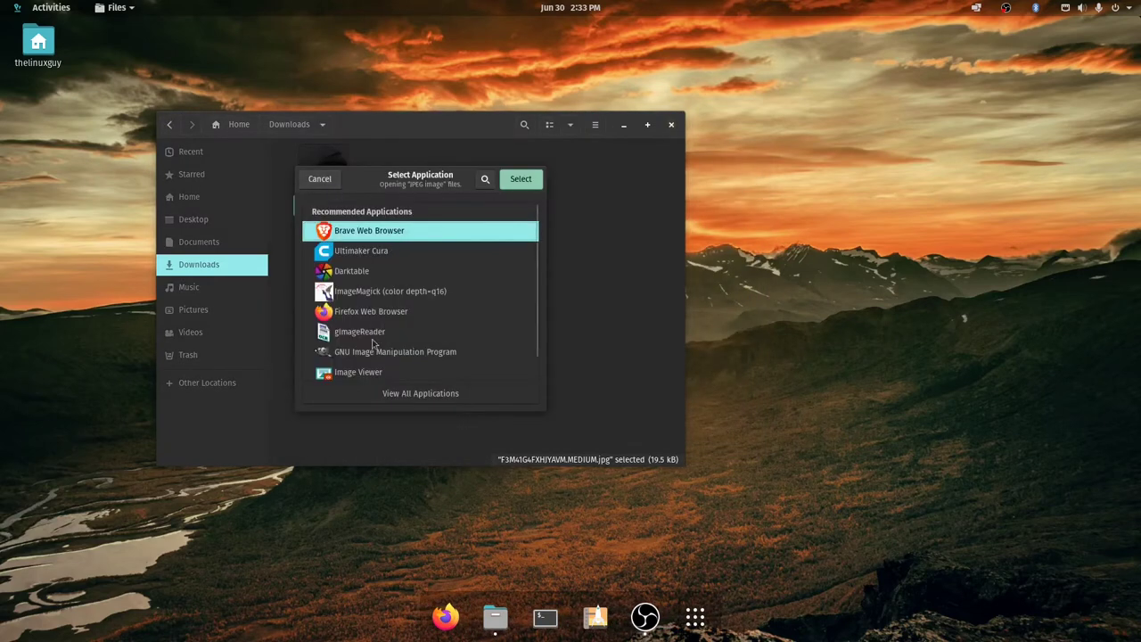
left_click(373, 352)
left_click(523, 186)
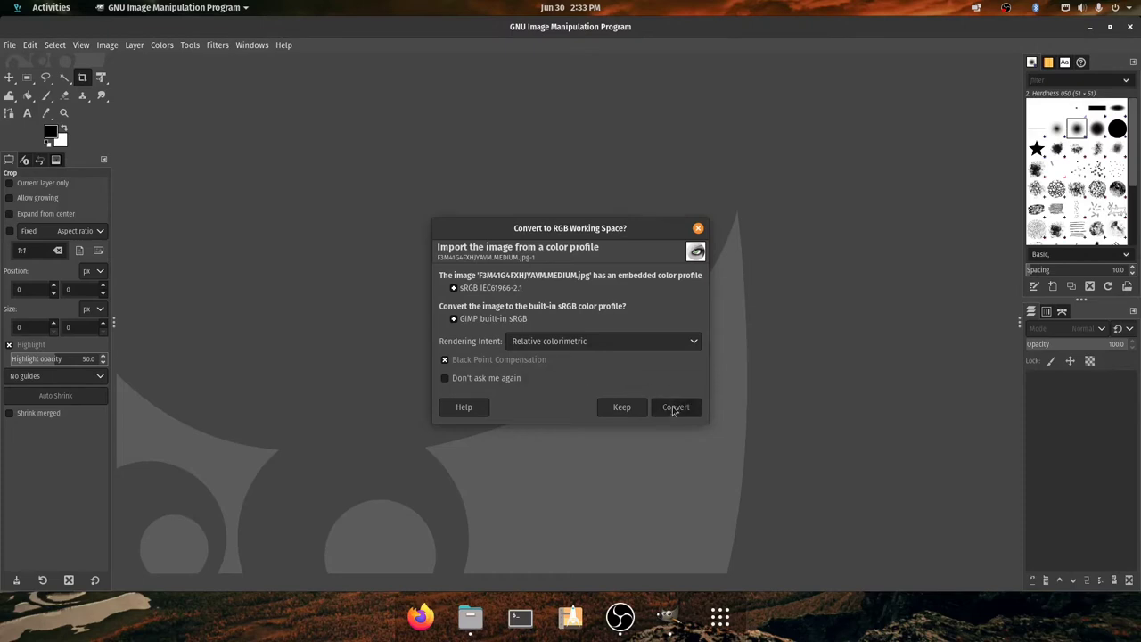
left_click(674, 408)
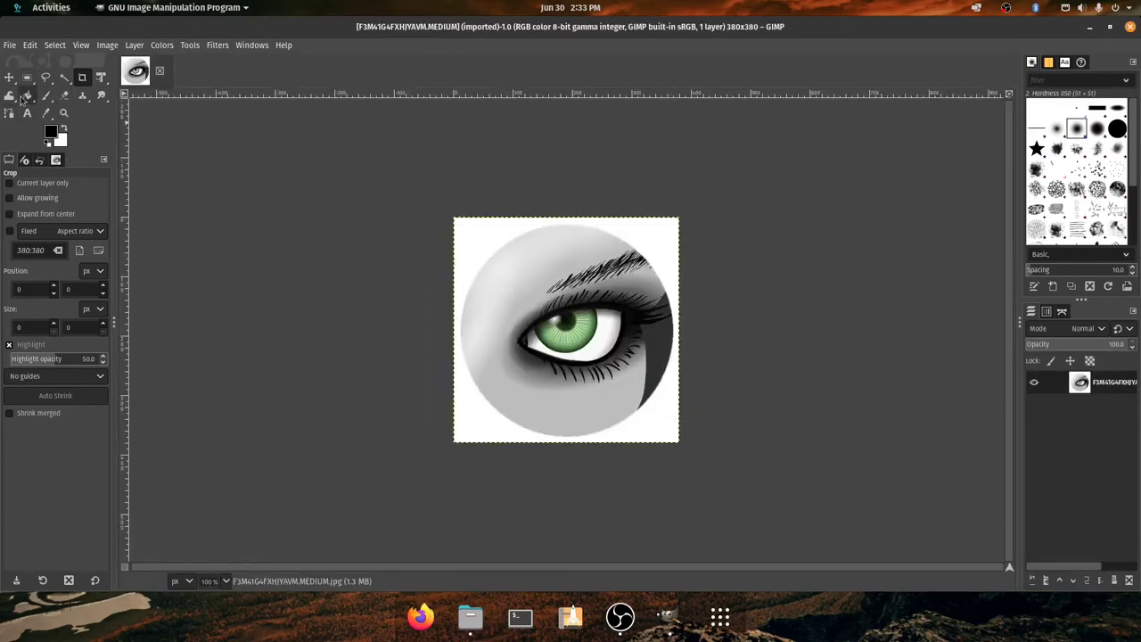
Fuzzy-select the white background, add an alpha channel, and delete it to leave transparency
left_click(64, 78)
left_click(464, 242)
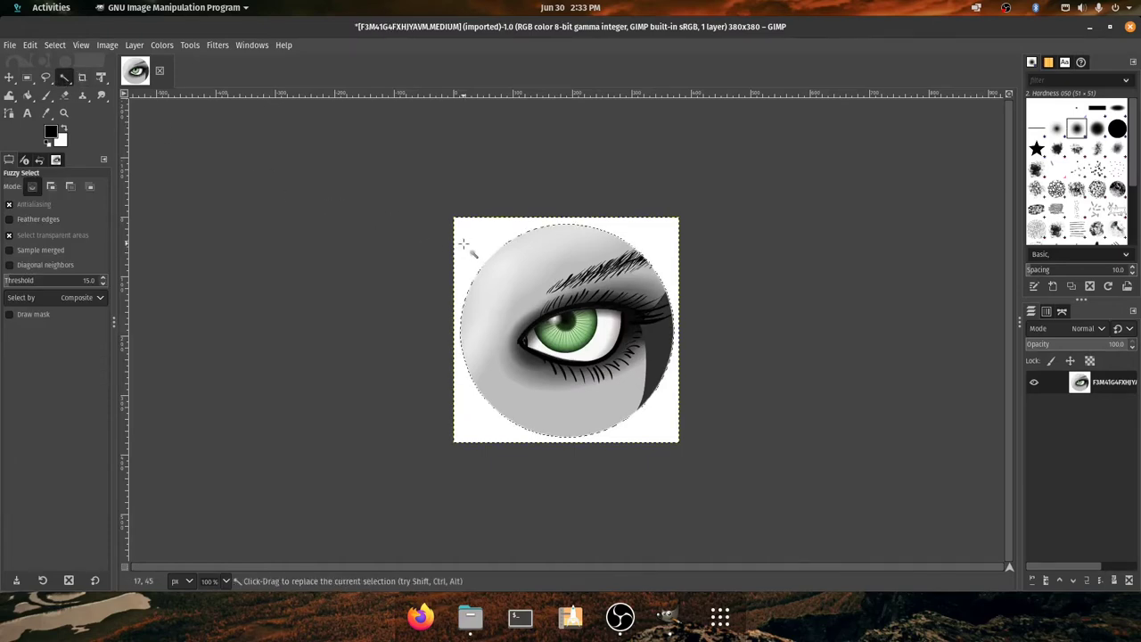
right_click(473, 255)
mouse_move(515, 346)
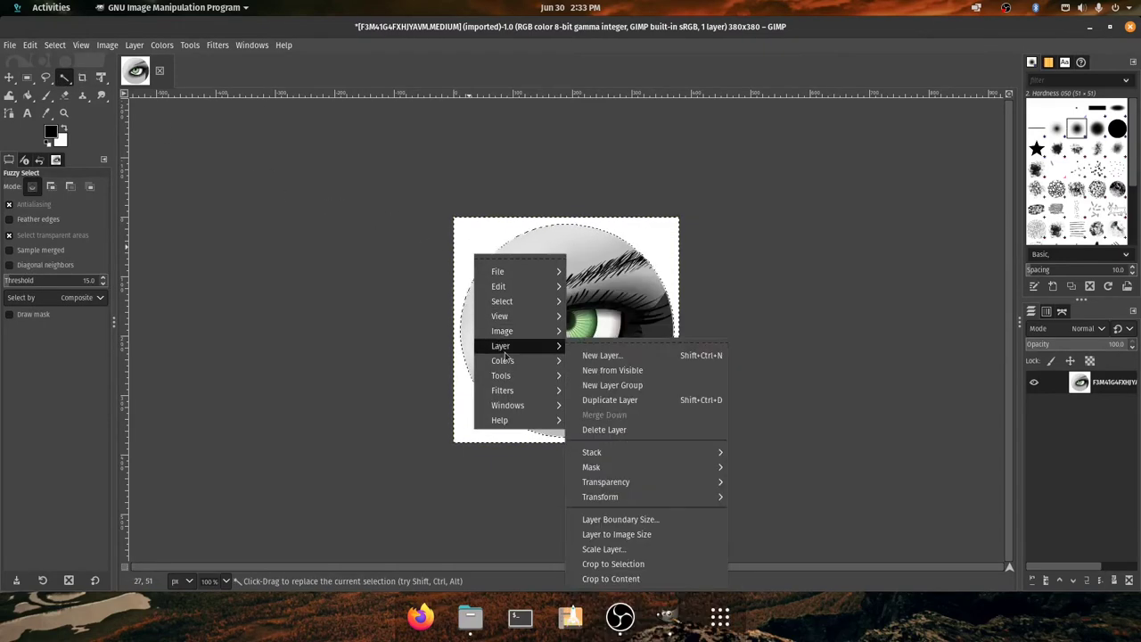
mouse_move(664, 482)
left_click(749, 491)
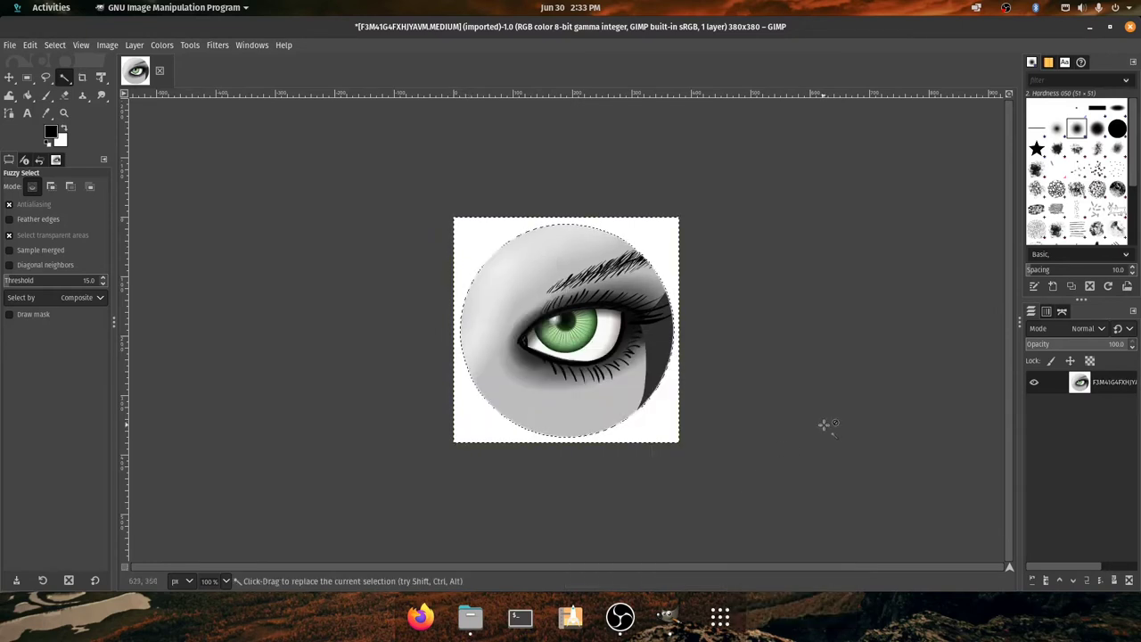
key("Delete")
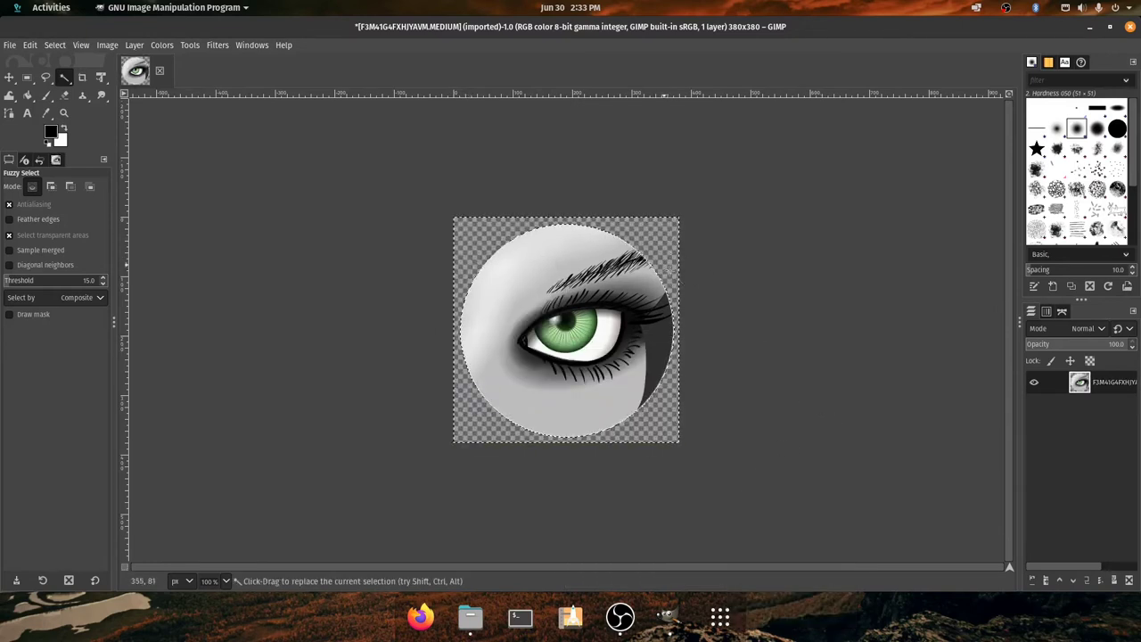
left_click(27, 77)
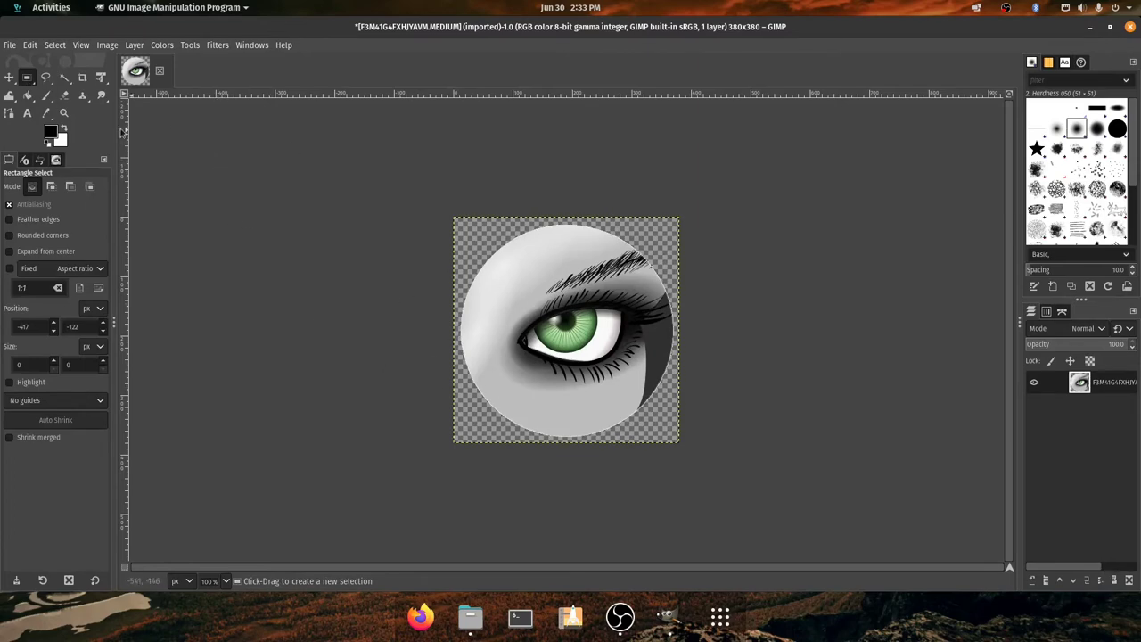
Export the eye as MeshLab.png in Downloads, then close the image discarding changes
left_click(10, 45)
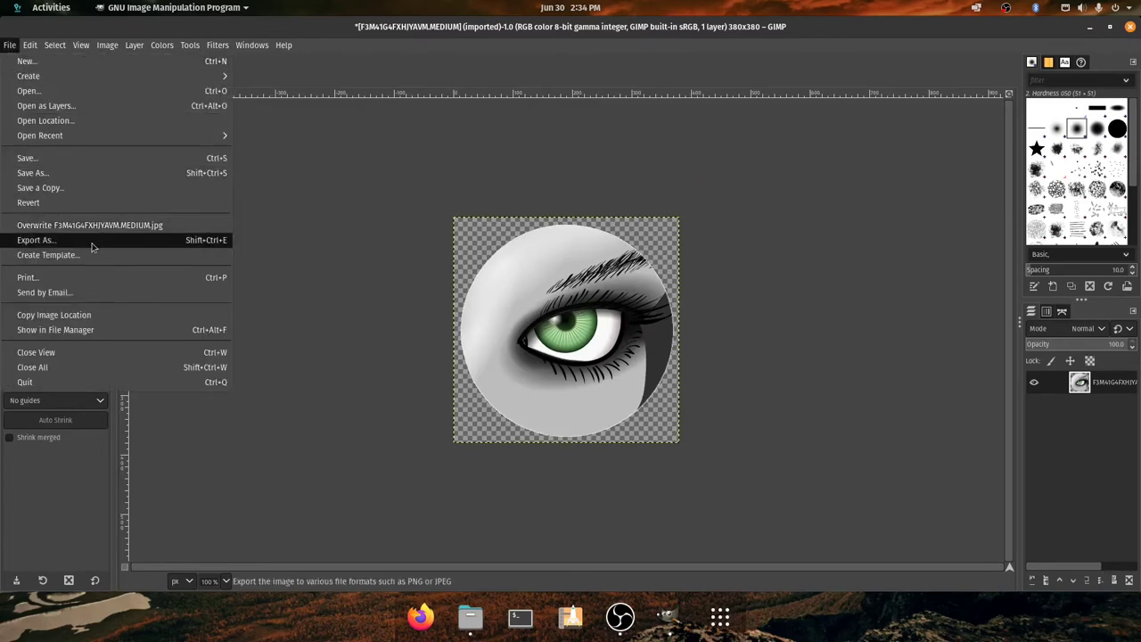
left_click(40, 240)
type("MeshLab")
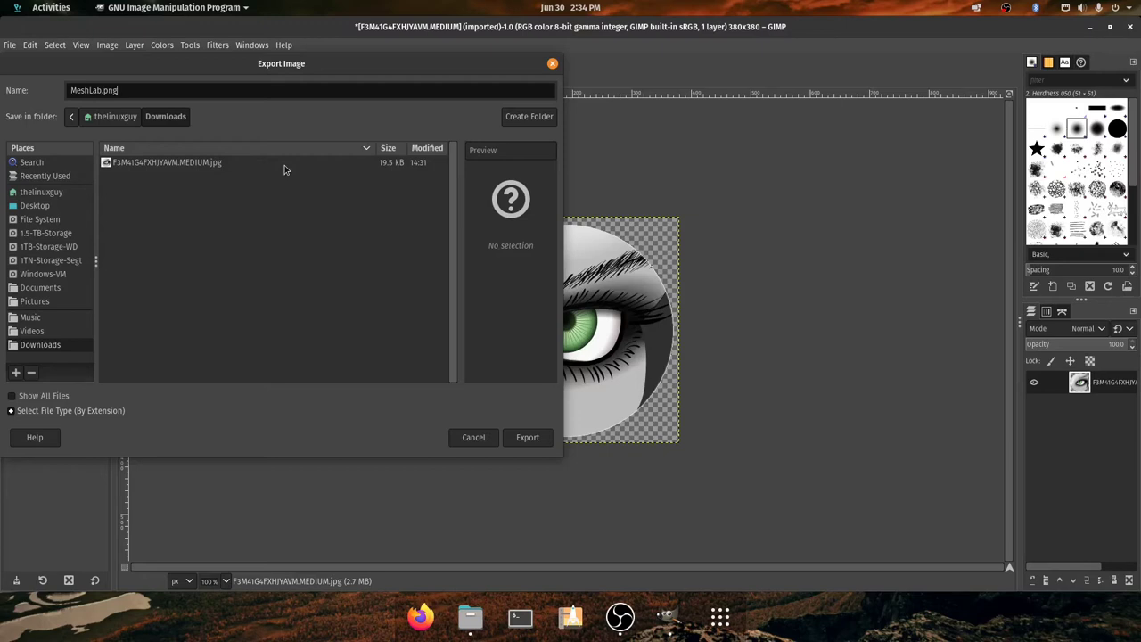
left_click(534, 439)
left_click(336, 378)
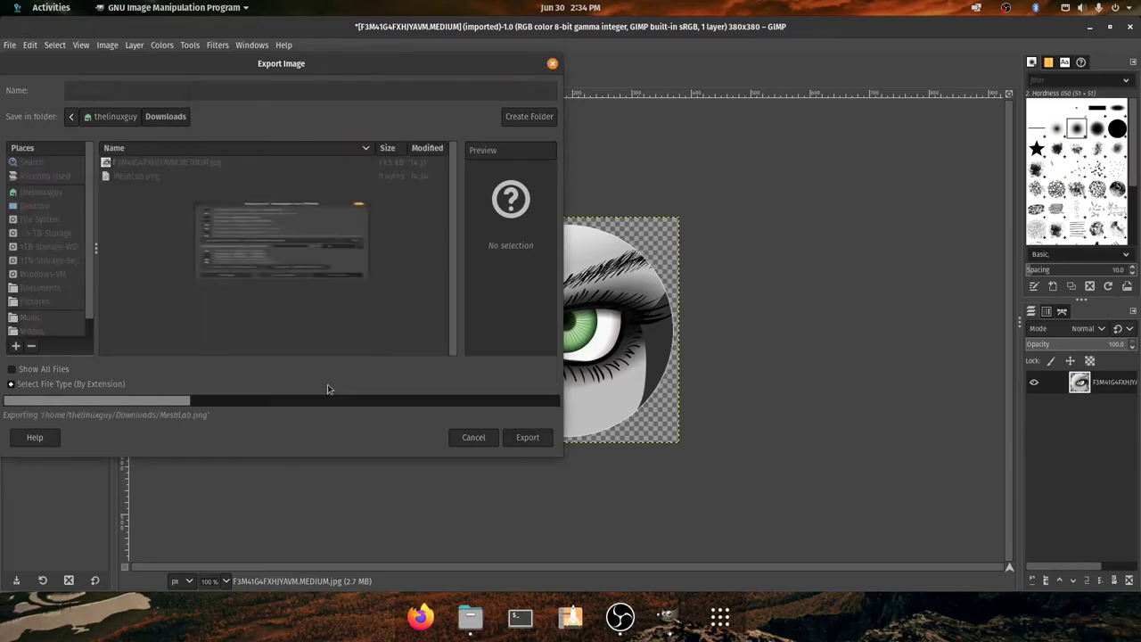
left_click(160, 70)
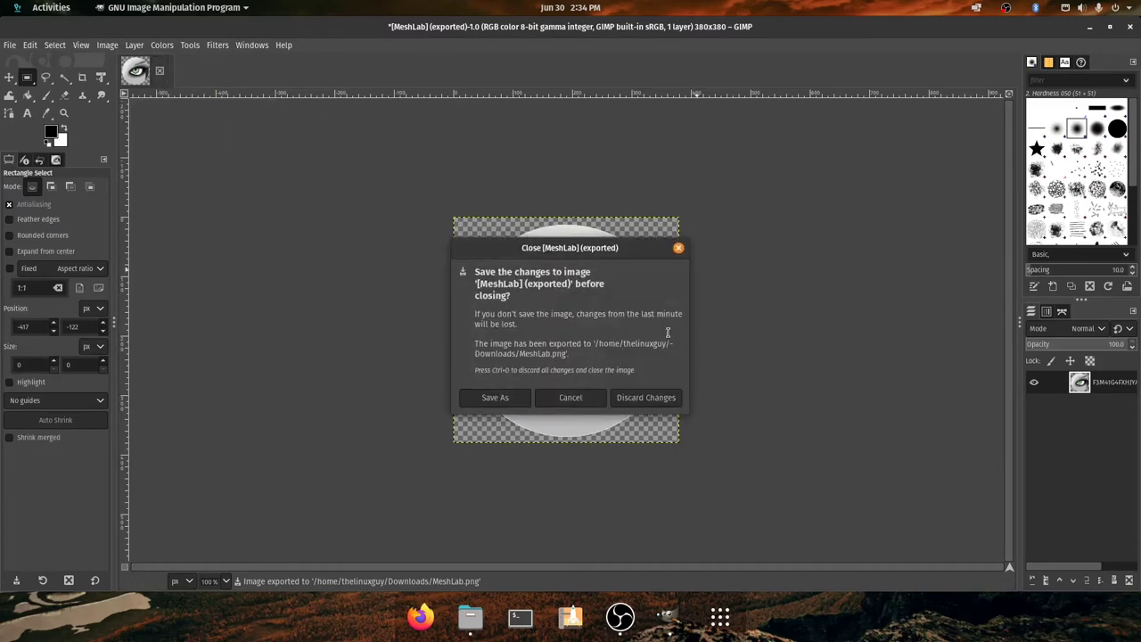
left_click(653, 398)
Close GIMP and preview MeshLab.png in Downloads to check its transparency
left_click(1131, 26)
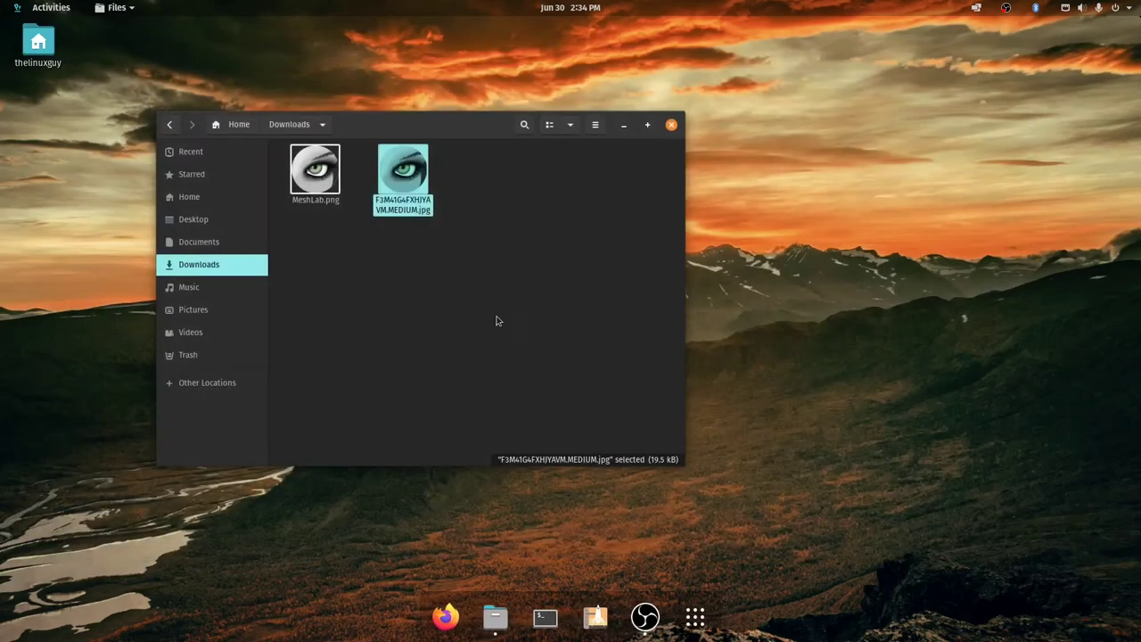
left_click(317, 174)
double_click(316, 174)
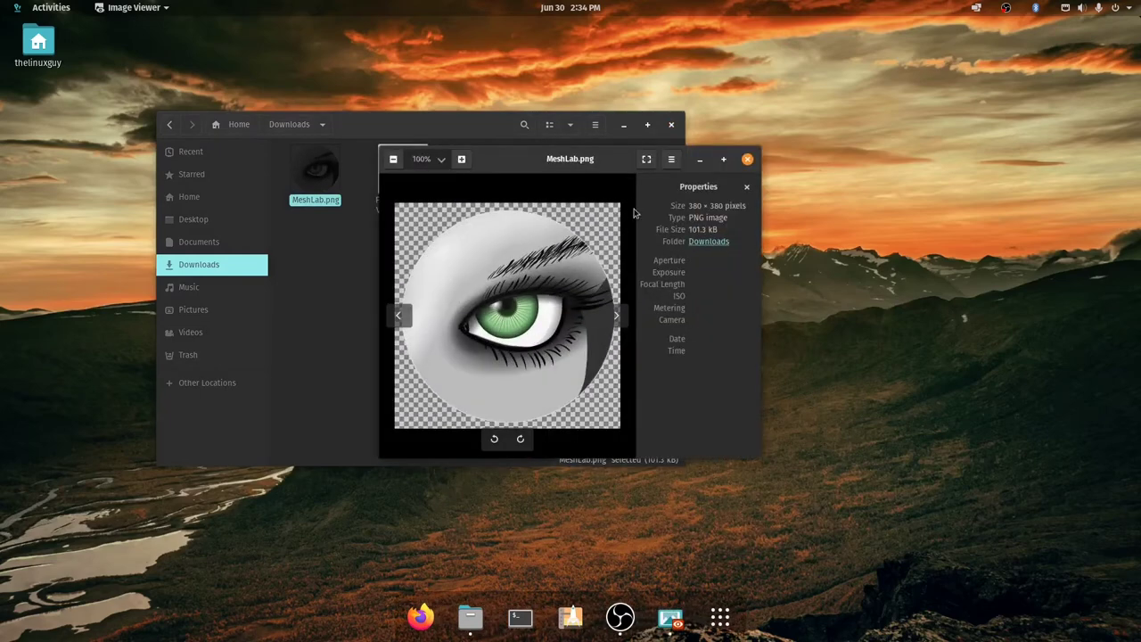
left_click(749, 160)
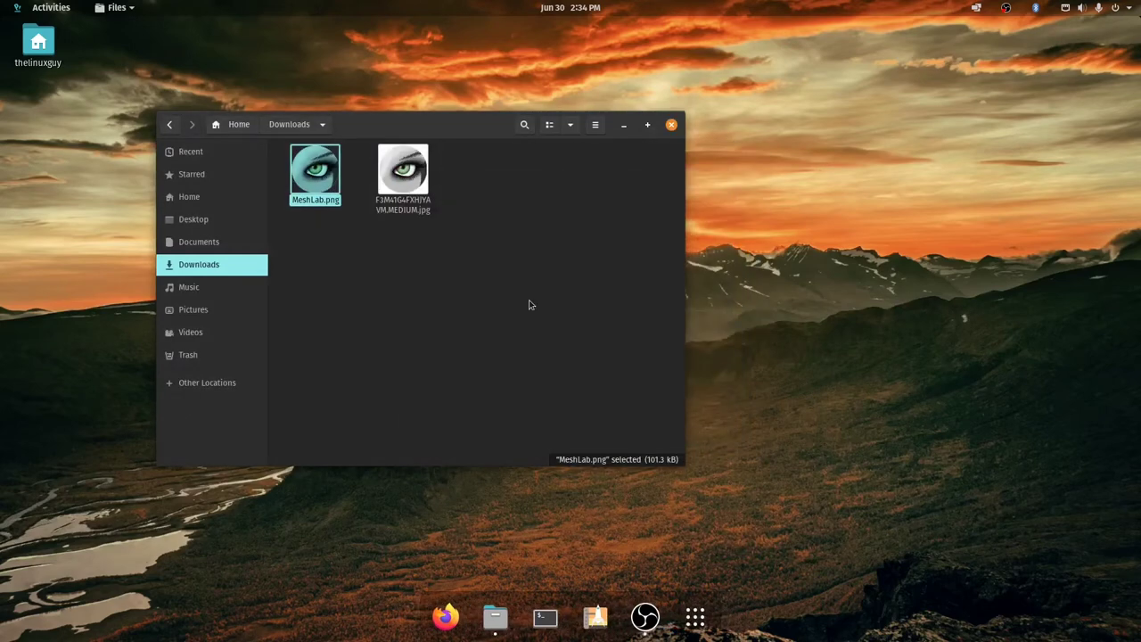
Permanently delete the original eye jpg, leaving MeshLab.png selected in Downloads
key("shift+Delete")
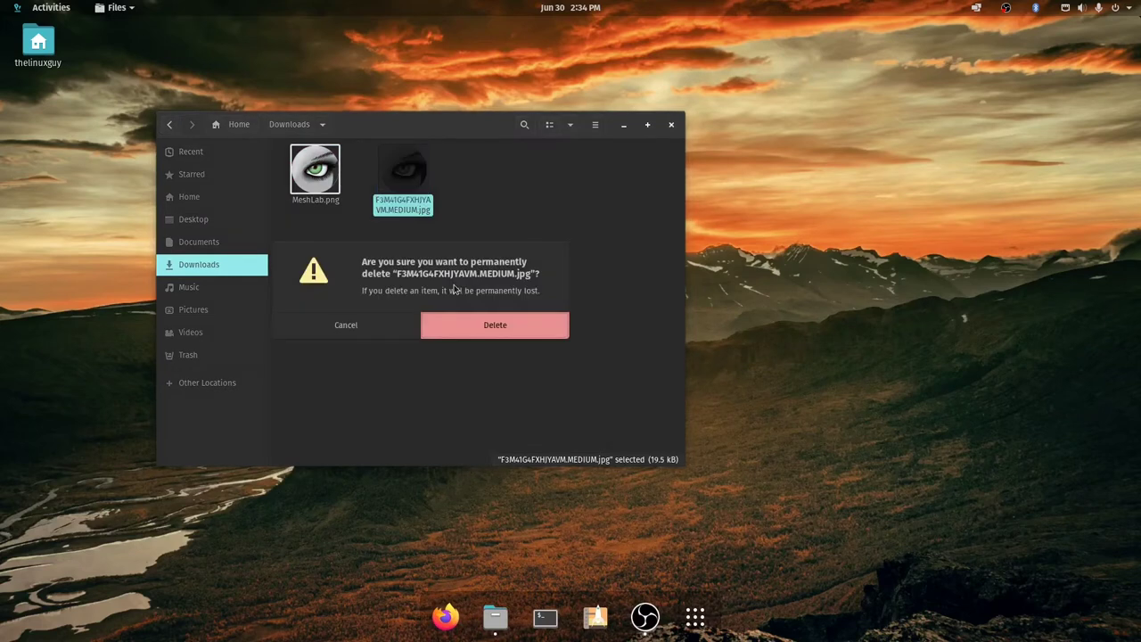
key("Return")
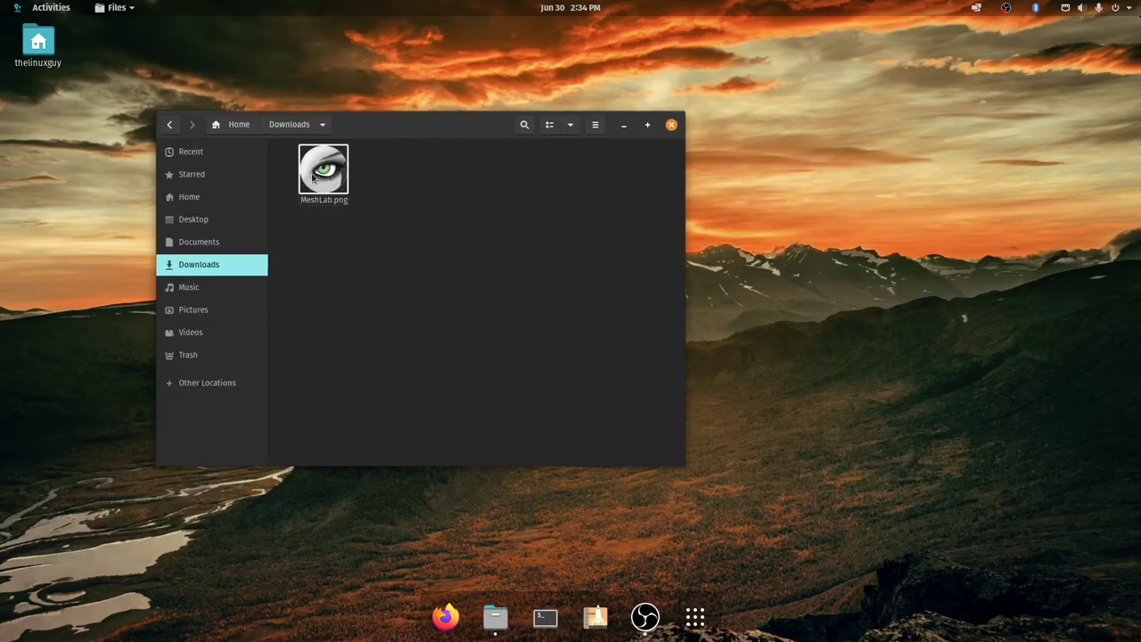
left_click(323, 171)
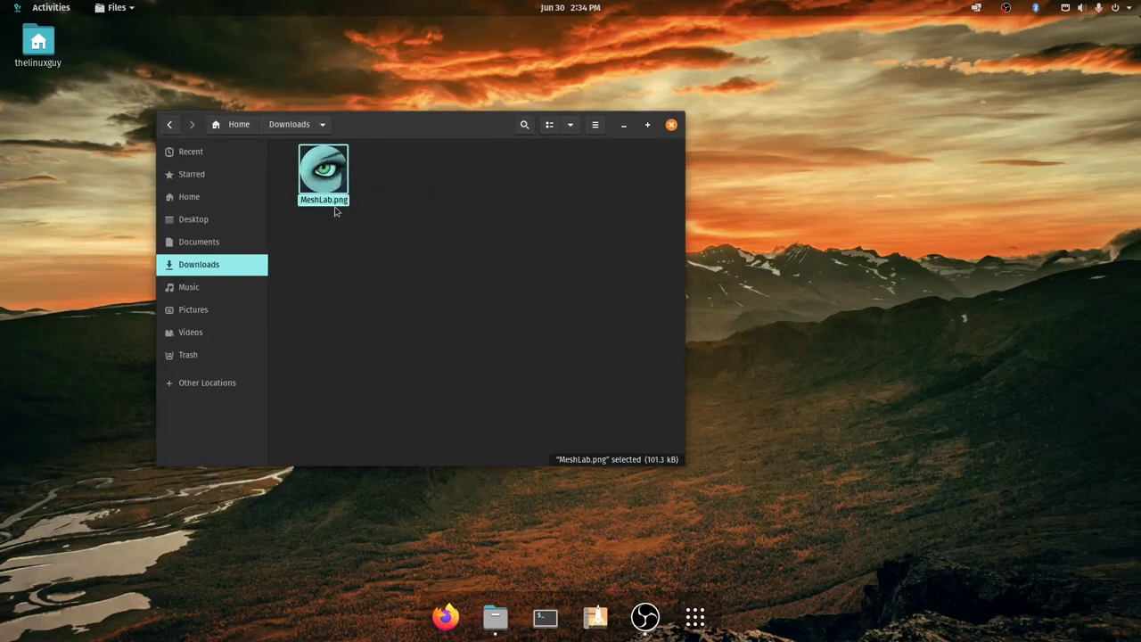
mouse_move(397, 121)
left_mouse_down()
mouse_move(411, 131)
mouse_move(414, 112)
left_mouse_up()
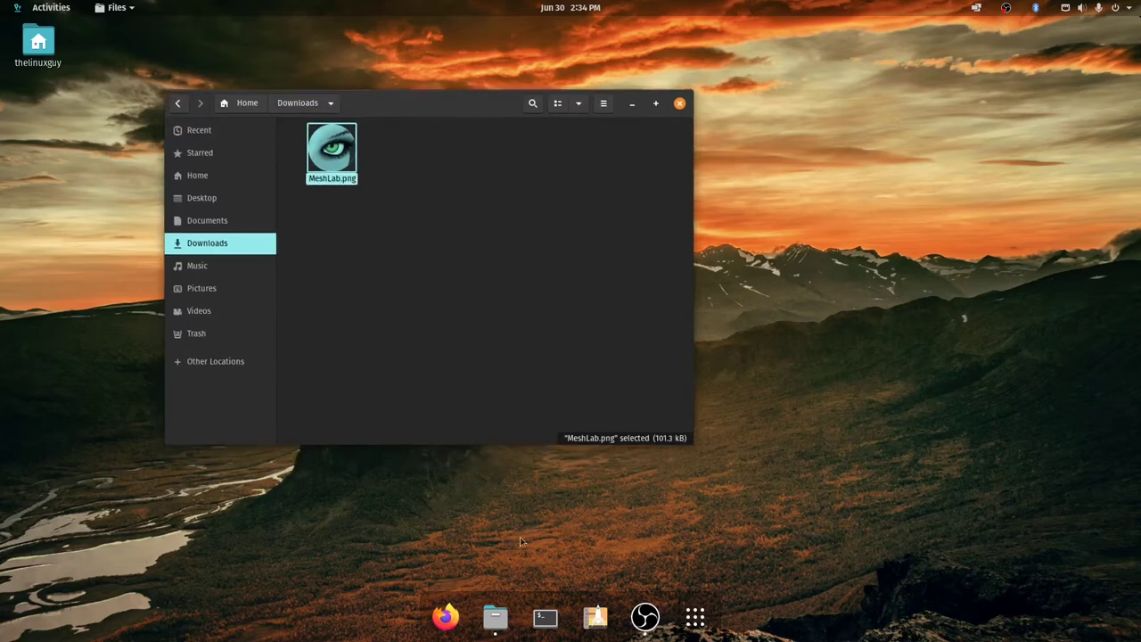
left_click(546, 617)
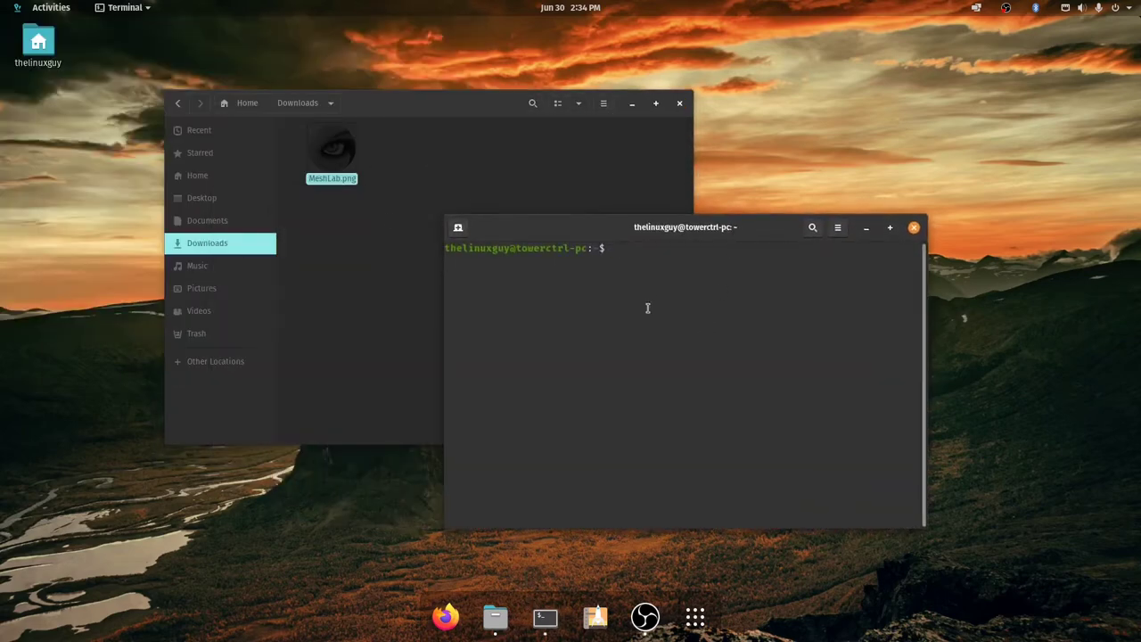
Change into Downloads, clear the screen, enlarge the text and list the files
type("cd Dow")
key("Tab")
key("Return")
type("clear")
key("Return")
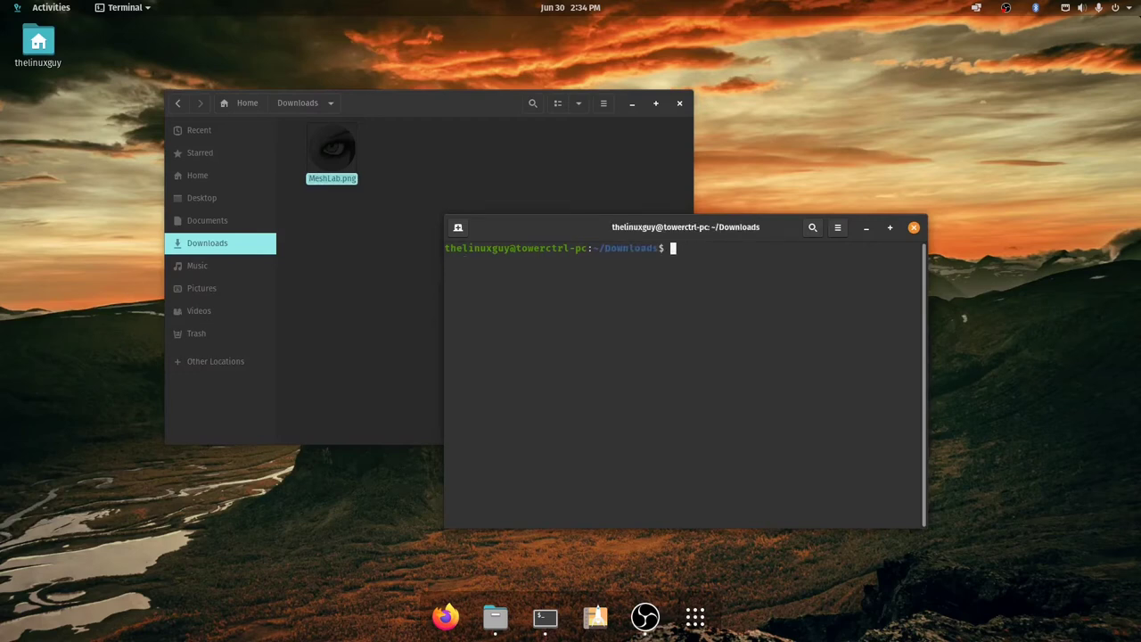
key("ctrl+plus")
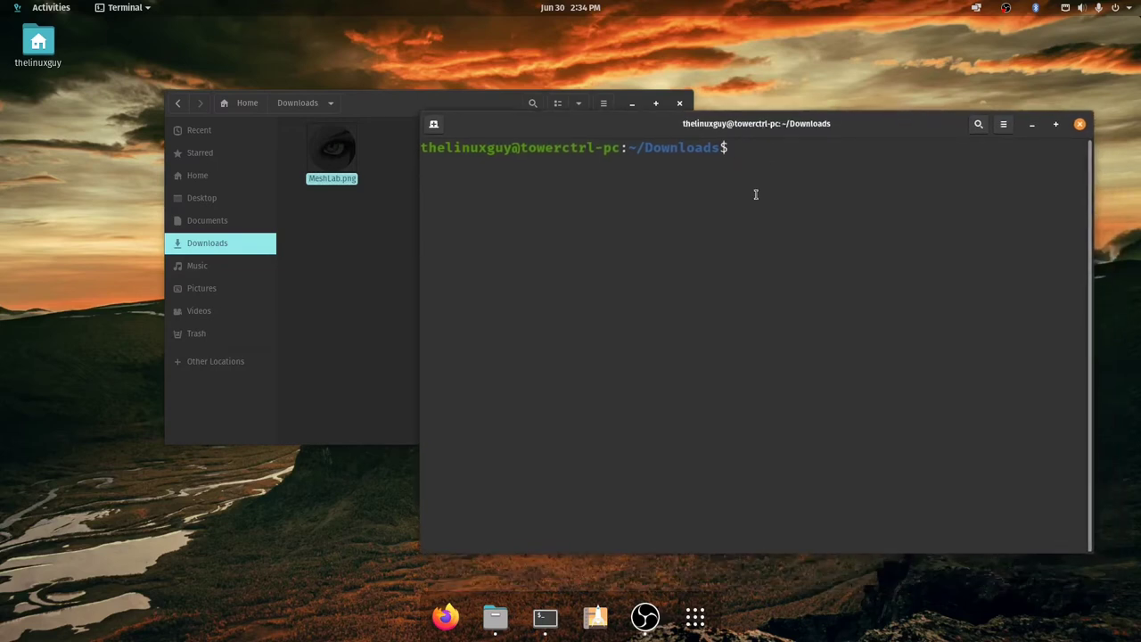
type("ls")
key("Return")
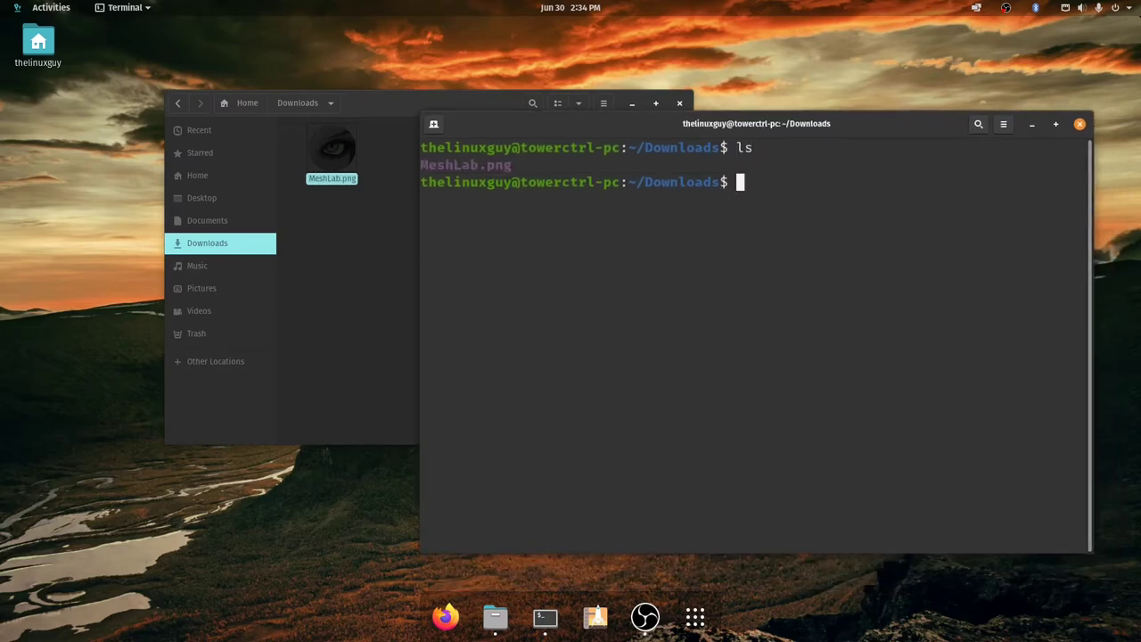
Run mv MeshLab.png /usr/share/icons/MeshLab.png without administrator rights
type("mv Me")
key("Tab")
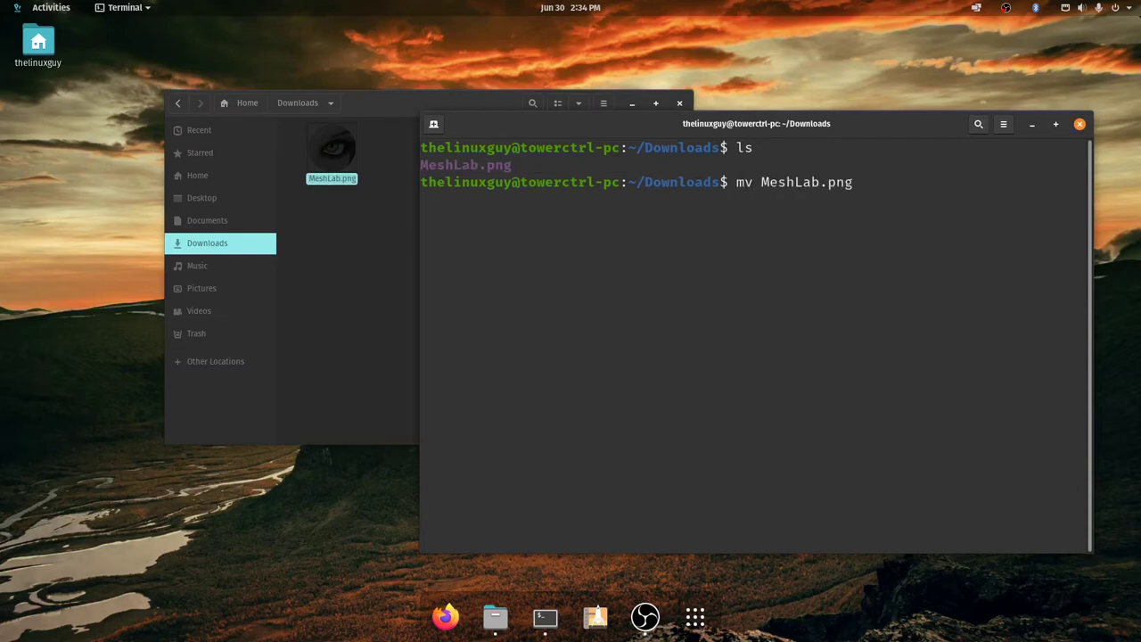
type("/us")
key("BackSpace")
key("BackSpace")
type("usr/sh")
key("Tab")
type("ic")
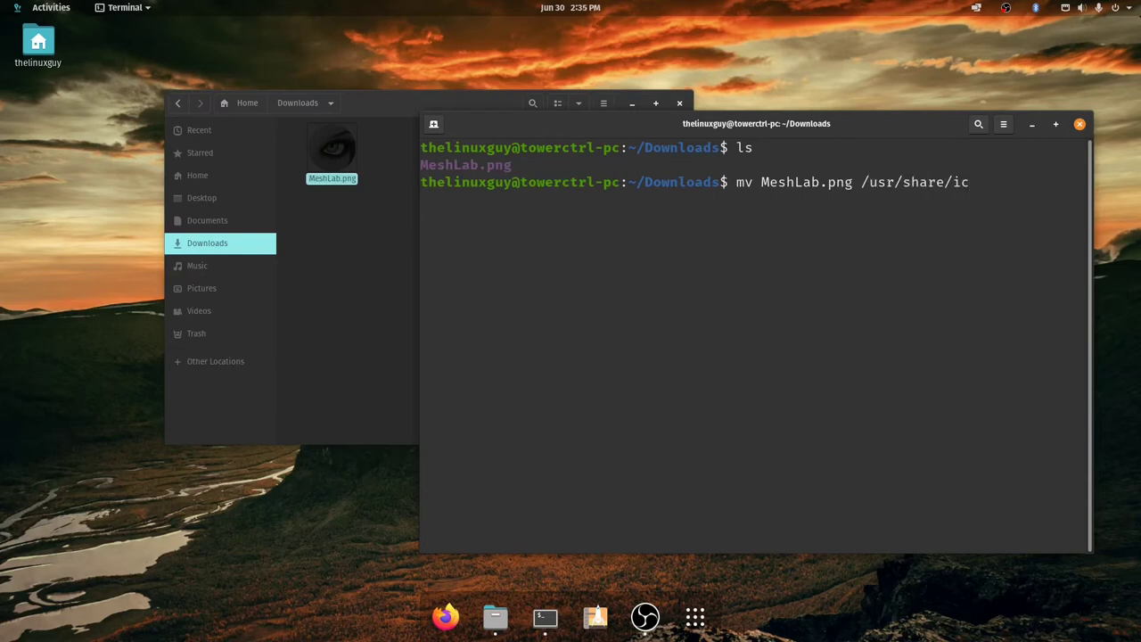
key("Tab")
type("MeshLab.png")
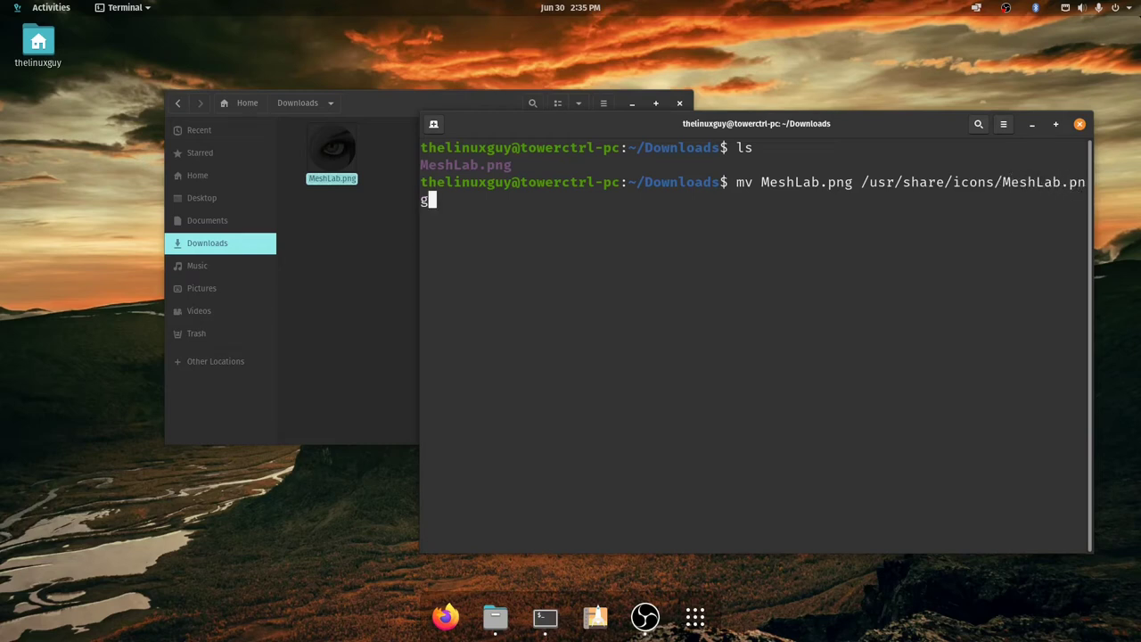
key("Return")
Rerun the move with sudo and the password, then close the Files and Terminal windows
key("Up")
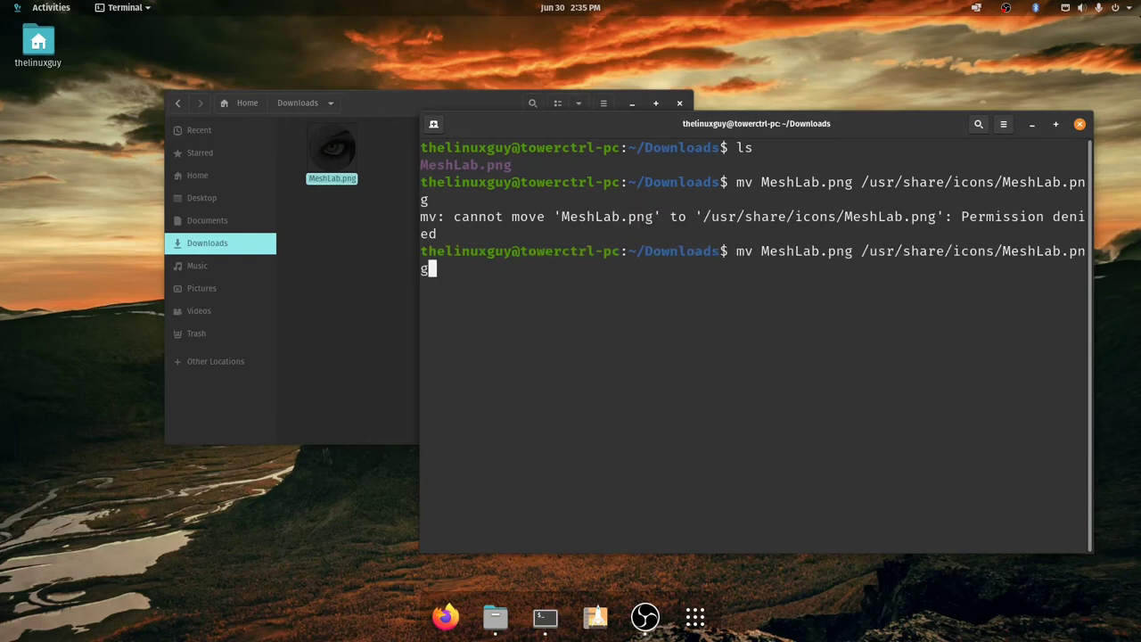
key("Left")
key("Left")
key("Left")
key("Left")
key("Left")
key("Left")
key("Left")
key("Left")
key("Left")
key("Left")
key("Left")
key("Left")
key("Left")
key("Left")
key("Left")
key("Left")
key("Left")
key("Left")
key("Left")
key("Left")
type("sudo")
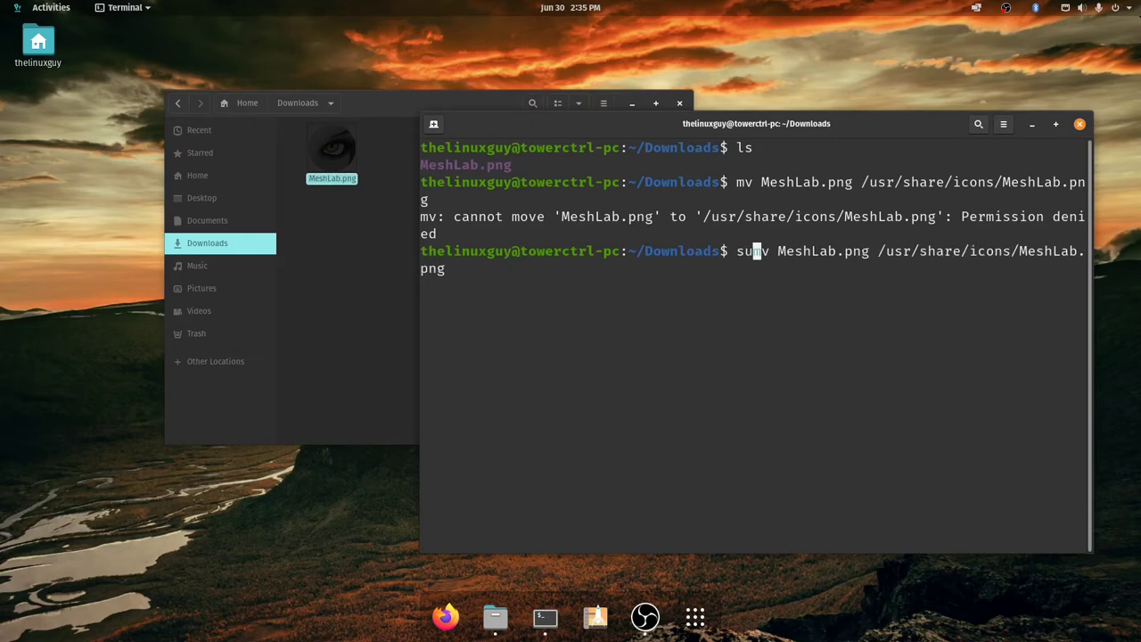
key("Right")
key("Right")
key("Right")
key("Right")
key("Right")
key("Right")
key("Right")
key("Right")
key("Right")
key("Right")
key("Right")
key("Right")
key("Right")
key("Right")
key("Right")
key("Right")
key("Right")
key("Right")
key("Right")
key("Right")
key("Right")
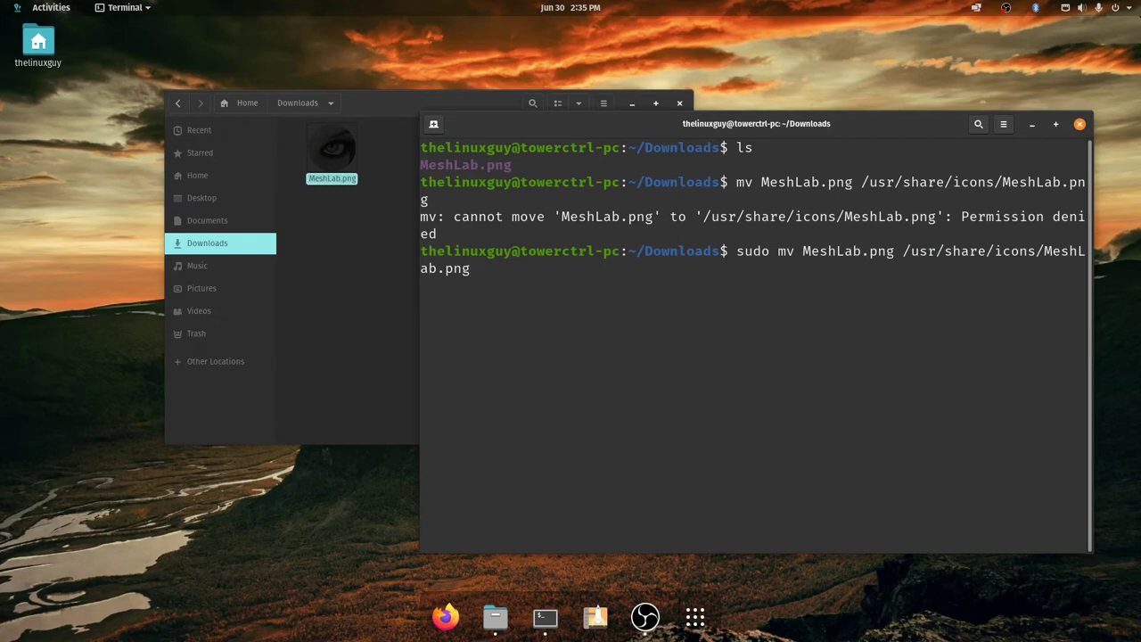
key("Return")
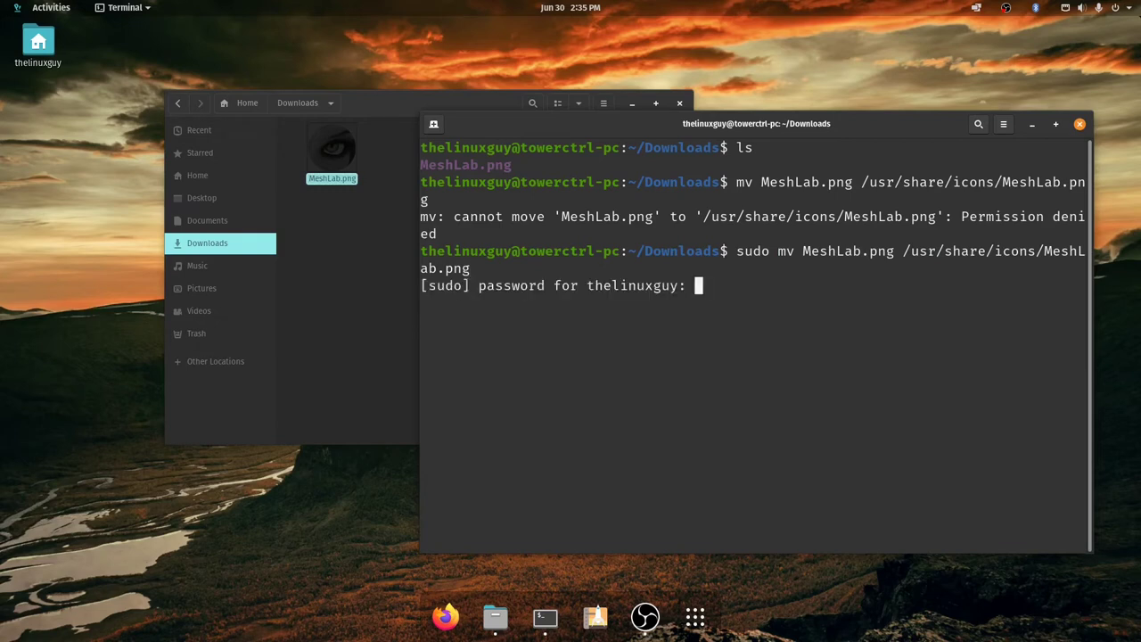
key("Return")
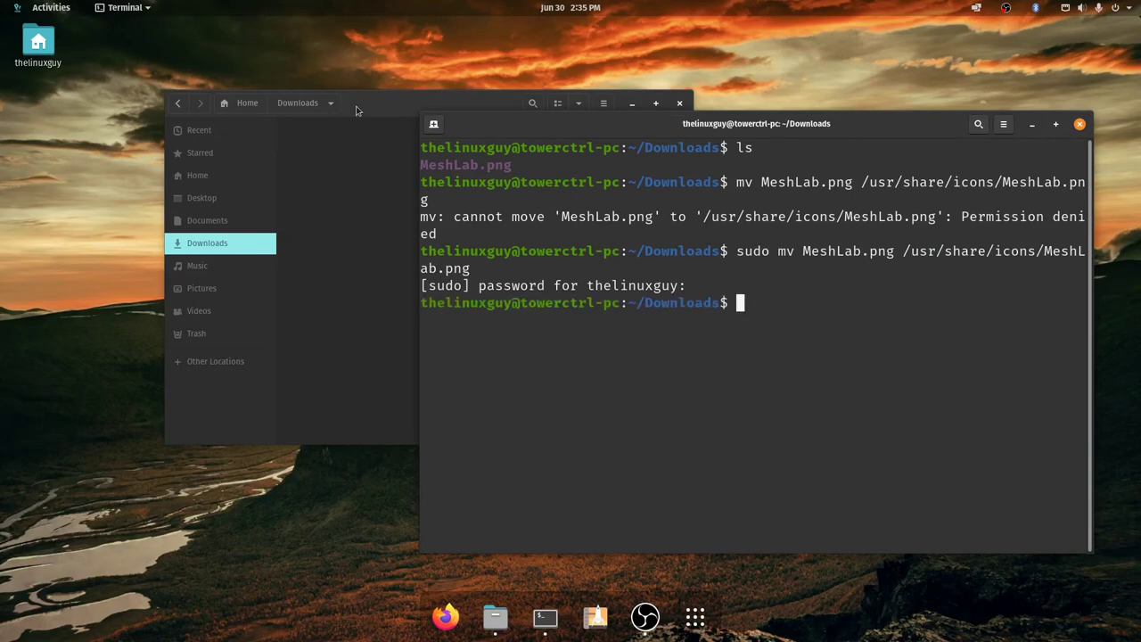
left_click(356, 109)
left_click(684, 105)
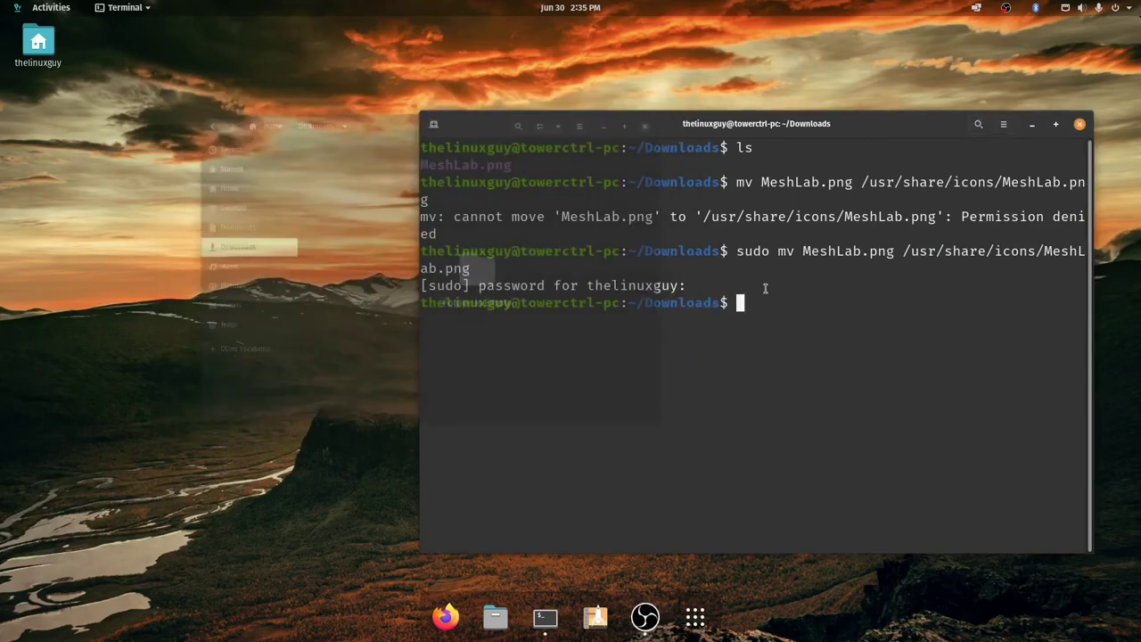
left_click(1079, 125)
Launch the Main Menu editor by searching 'ala' in Activities
key("super")
type("note")
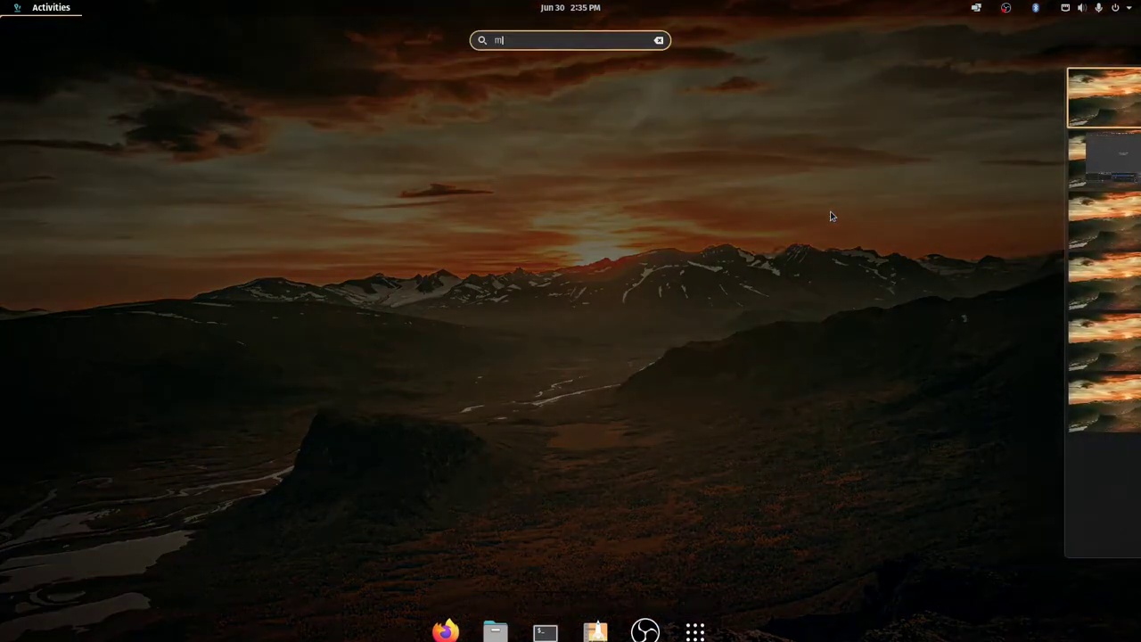
key("Escape")
type("ala")
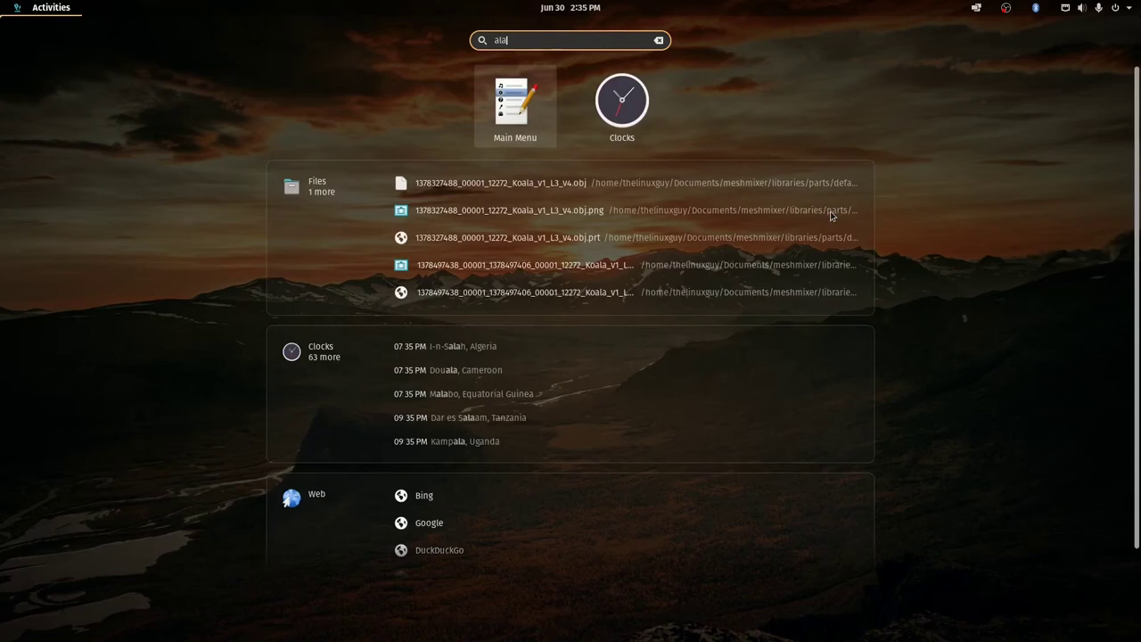
key("Return")
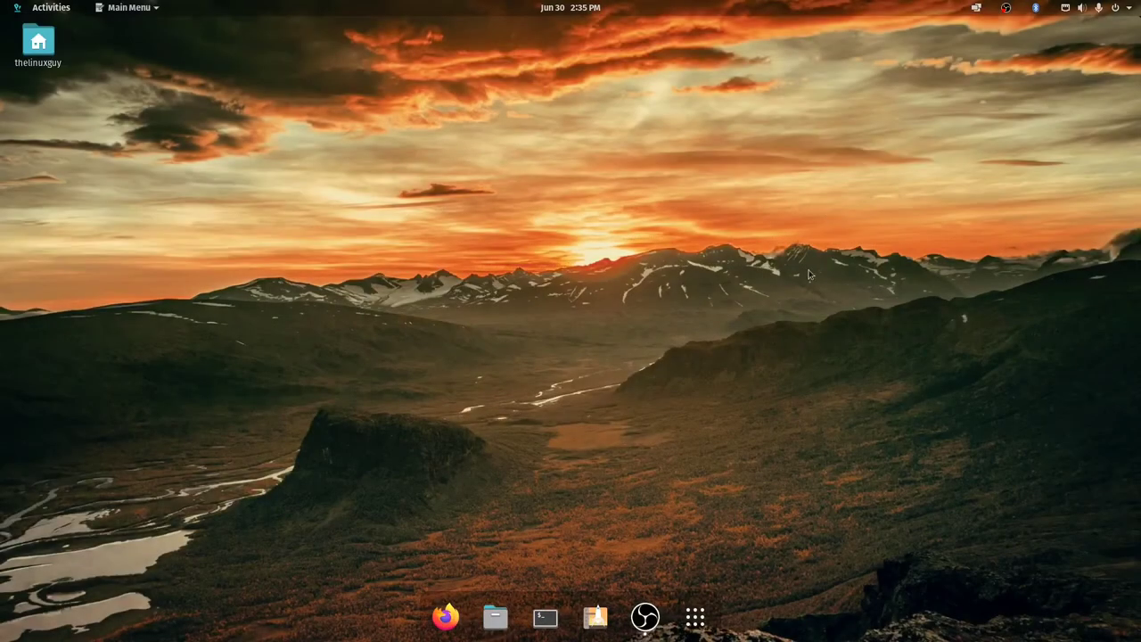
Run apt list alacarte to confirm version 3.36.0-1 is installed, then close the terminal
key("ctrl+alt+t")
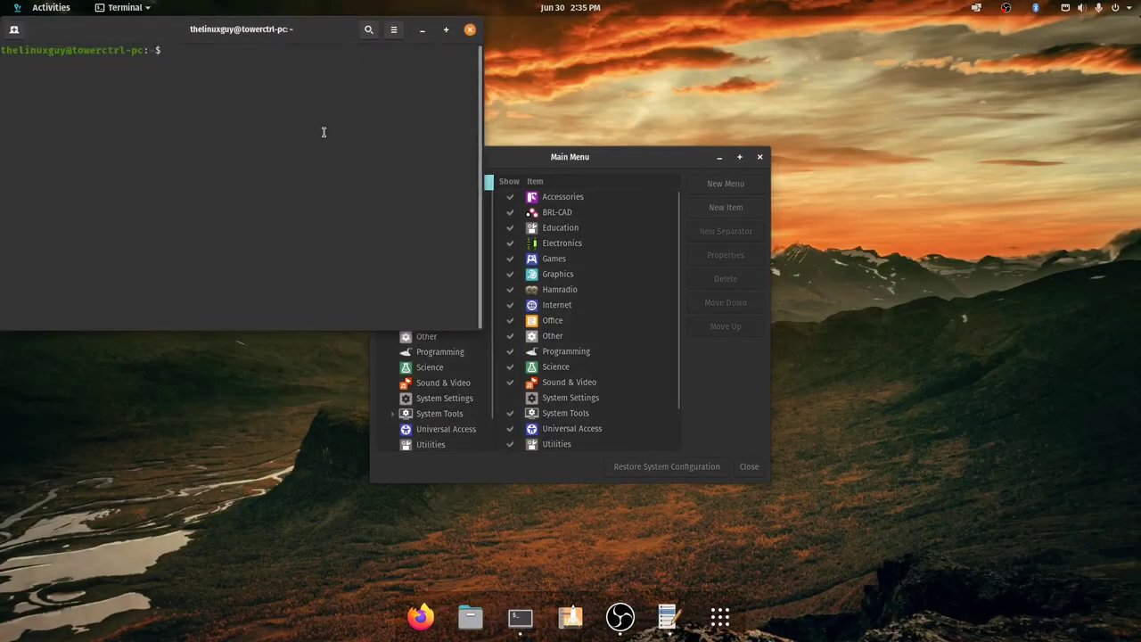
type("apt list alacarte")
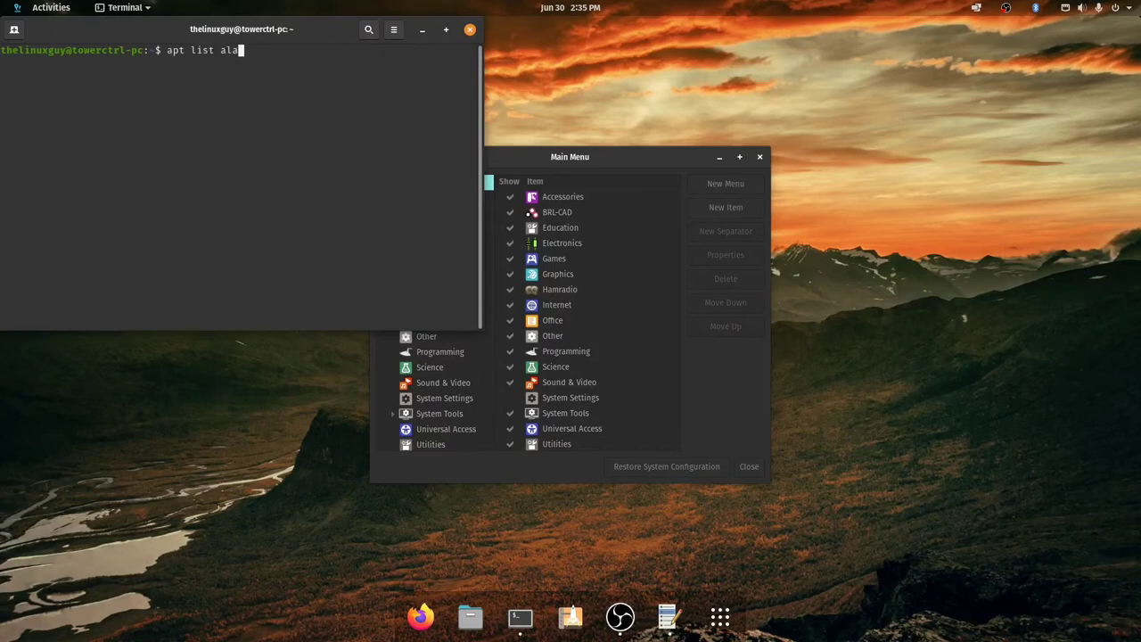
key("Return")
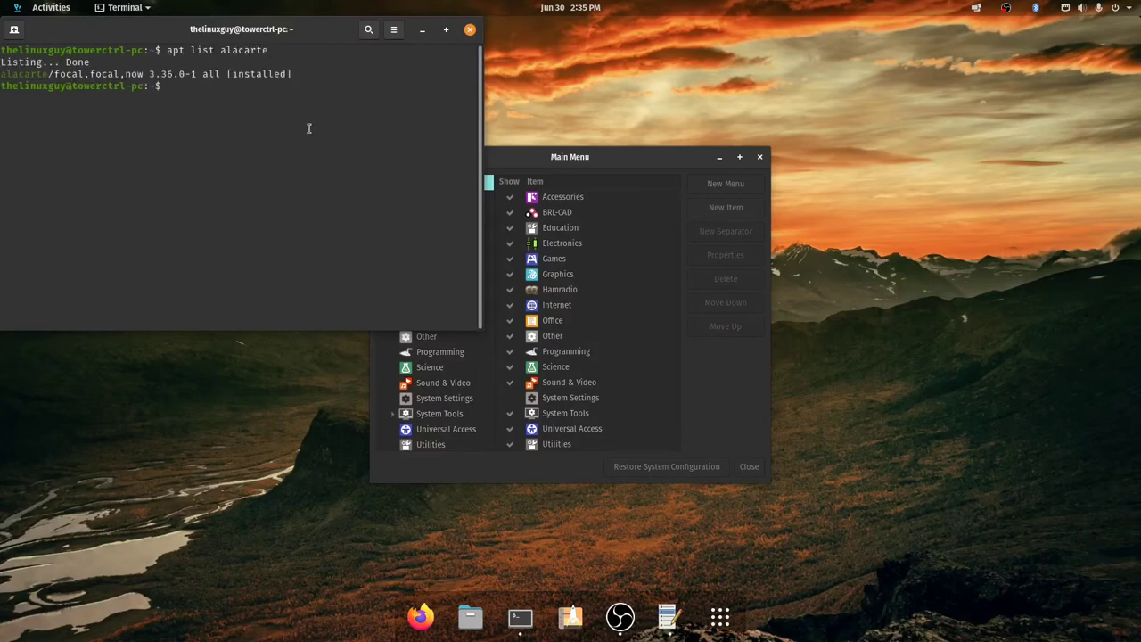
double_click(71, 74)
left_click(137, 166)
left_click(471, 31)
left_click_drag(517, 160, 500, 89)
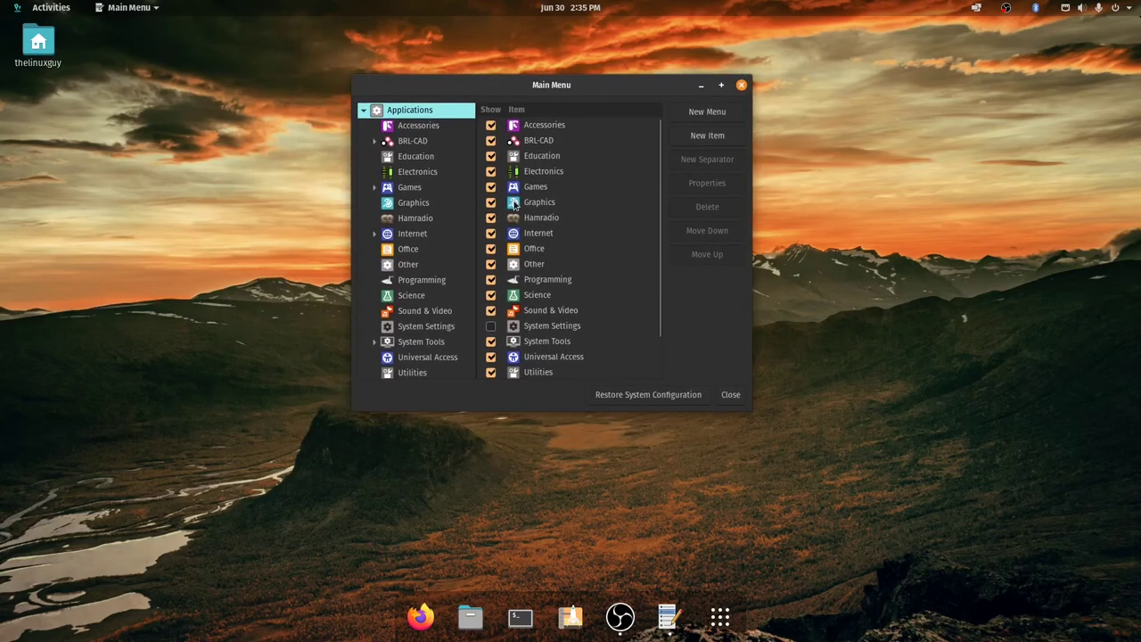
Browse the categories to Graphics, select MeshLab and open its launcher properties
scroll(526, 212, "down", 1)
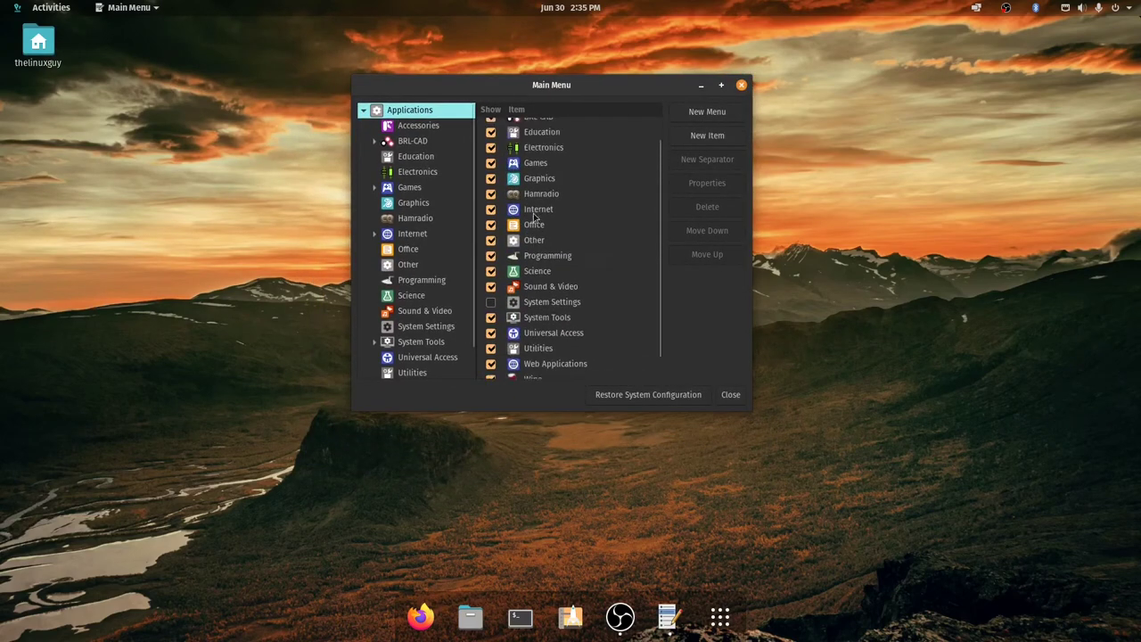
scroll(534, 216, "up", 1)
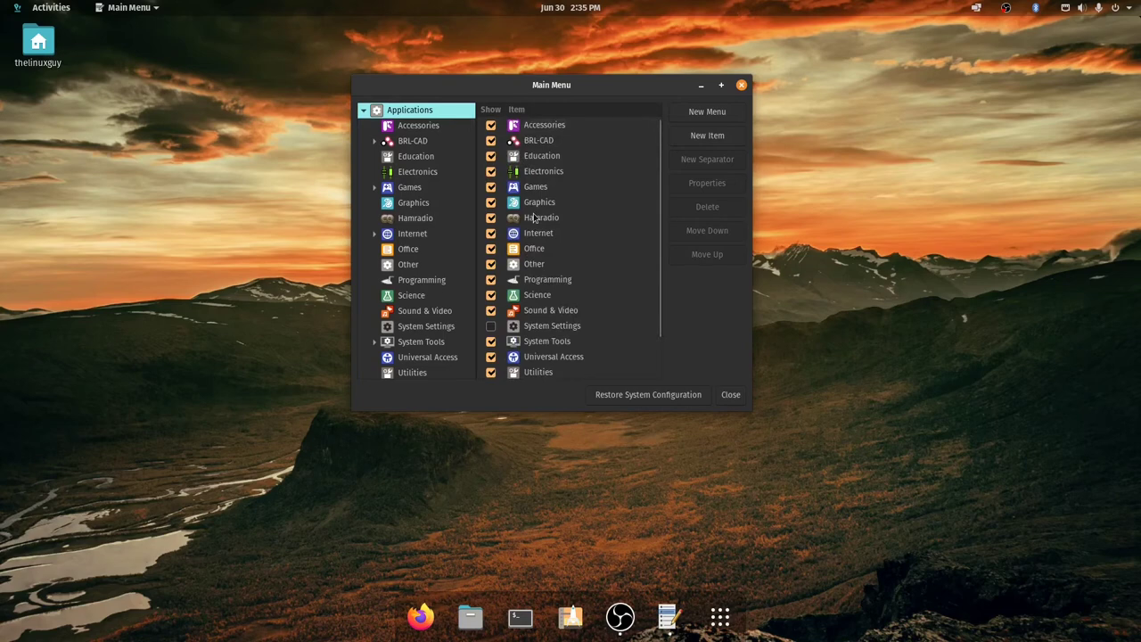
scroll(533, 217, "down", 1)
left_click(412, 128)
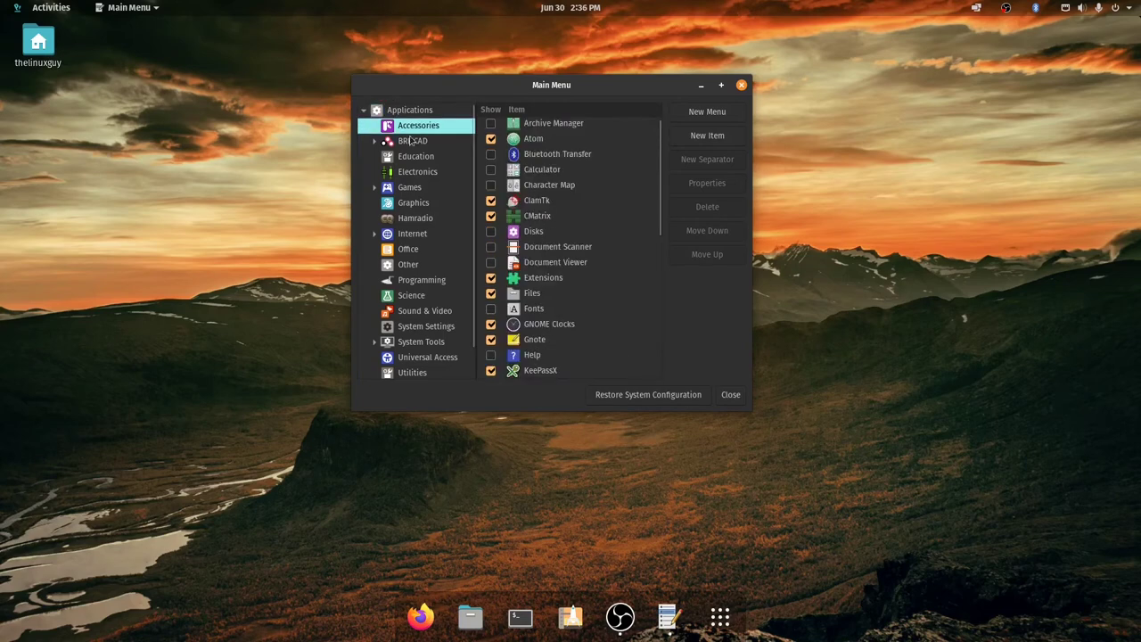
left_click(412, 141)
left_click(414, 158)
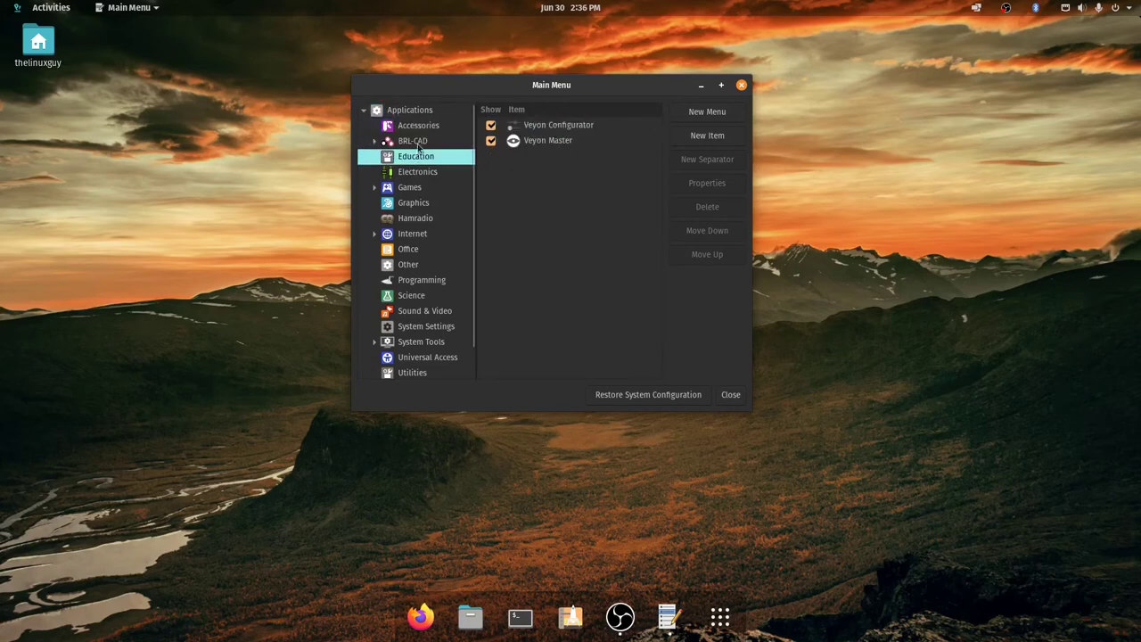
left_click(418, 145)
left_click(420, 161)
left_click(414, 173)
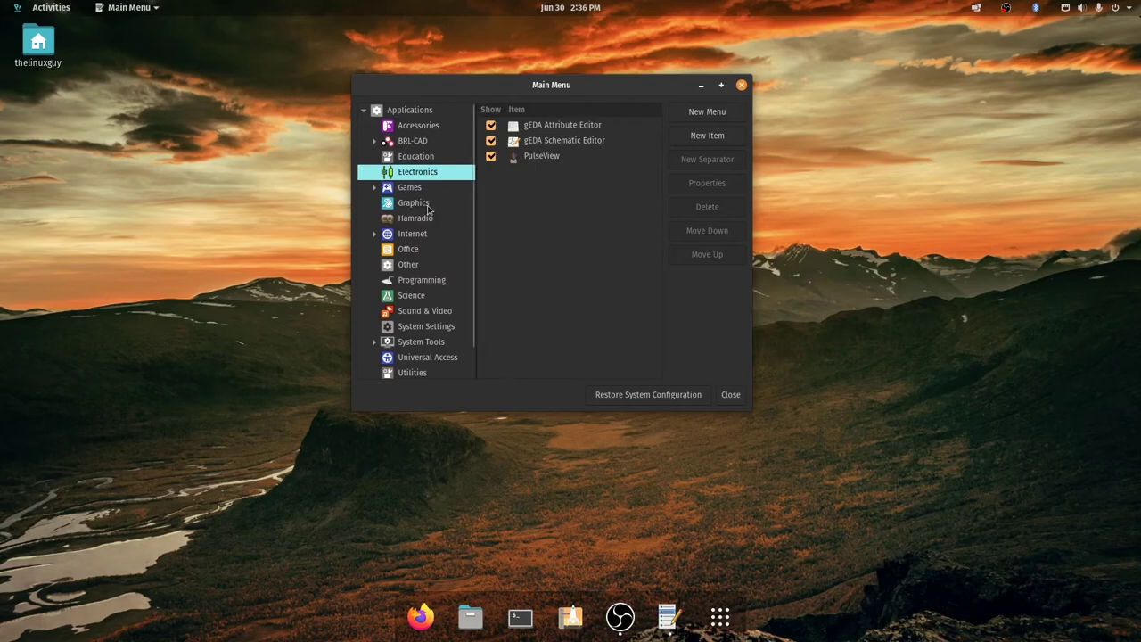
left_click(426, 205)
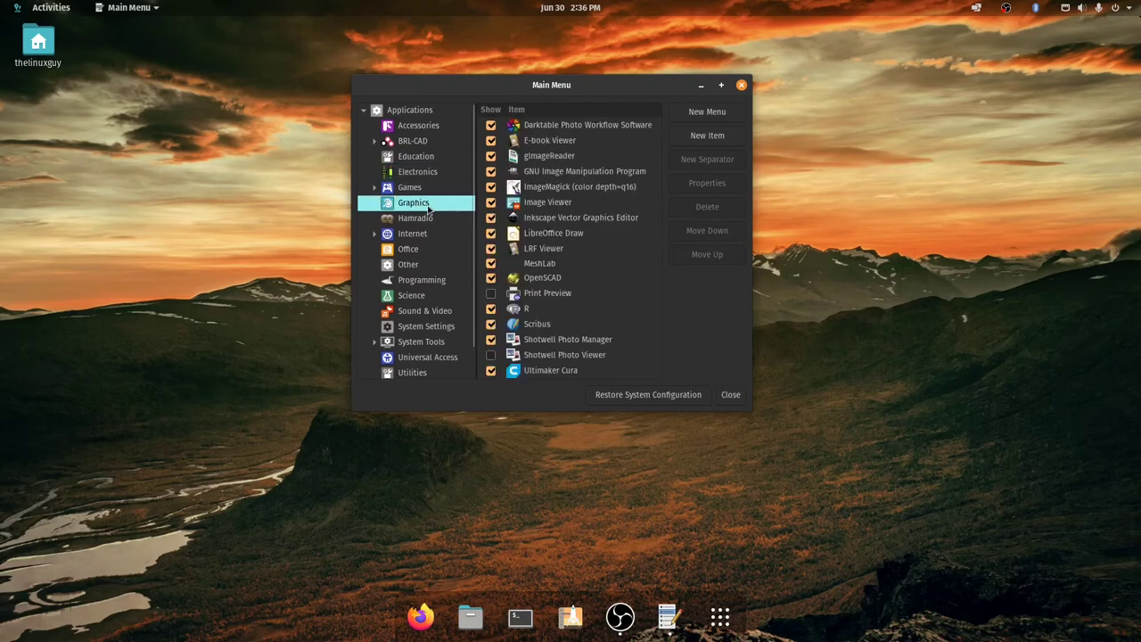
left_click(539, 266)
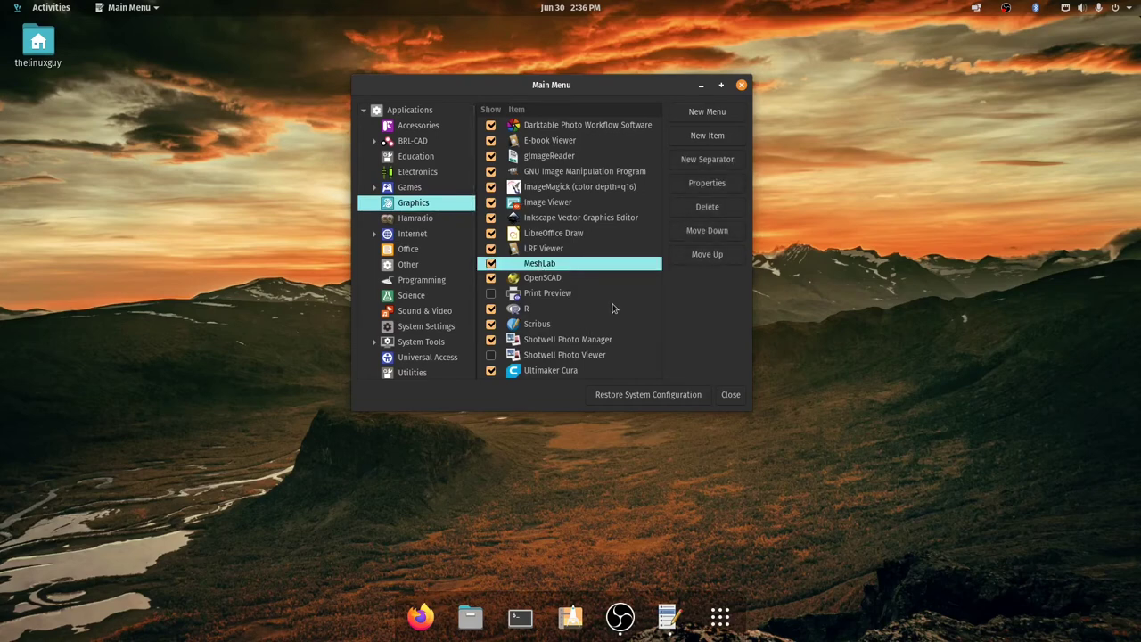
left_click(707, 184)
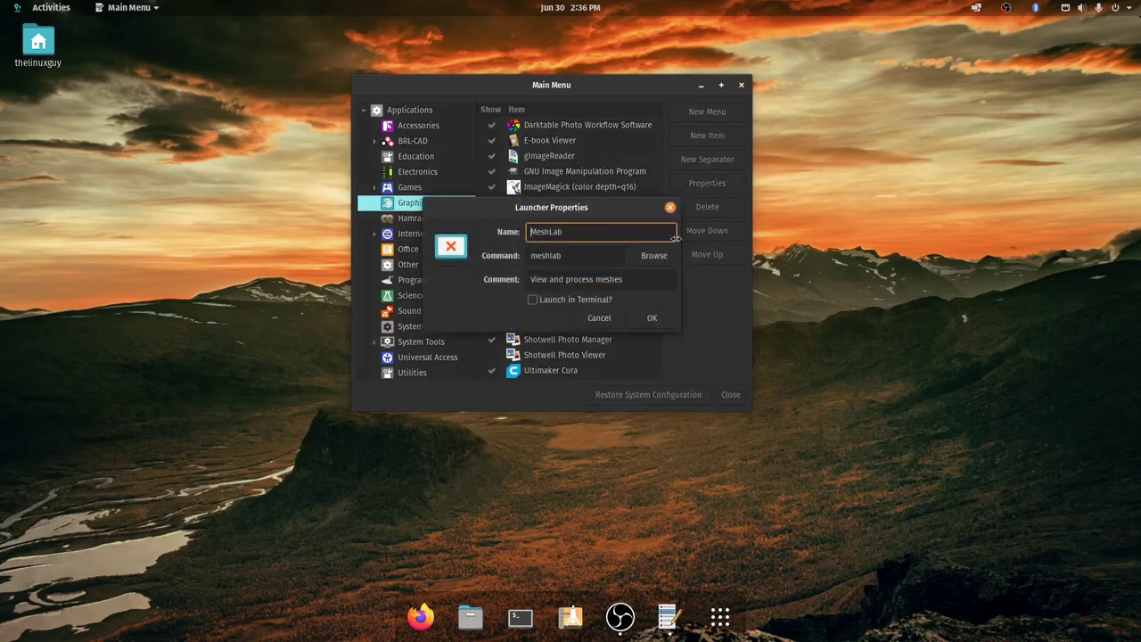
In the icon chooser, navigate from Computer through usr and share into the icons folder
left_click(450, 247)
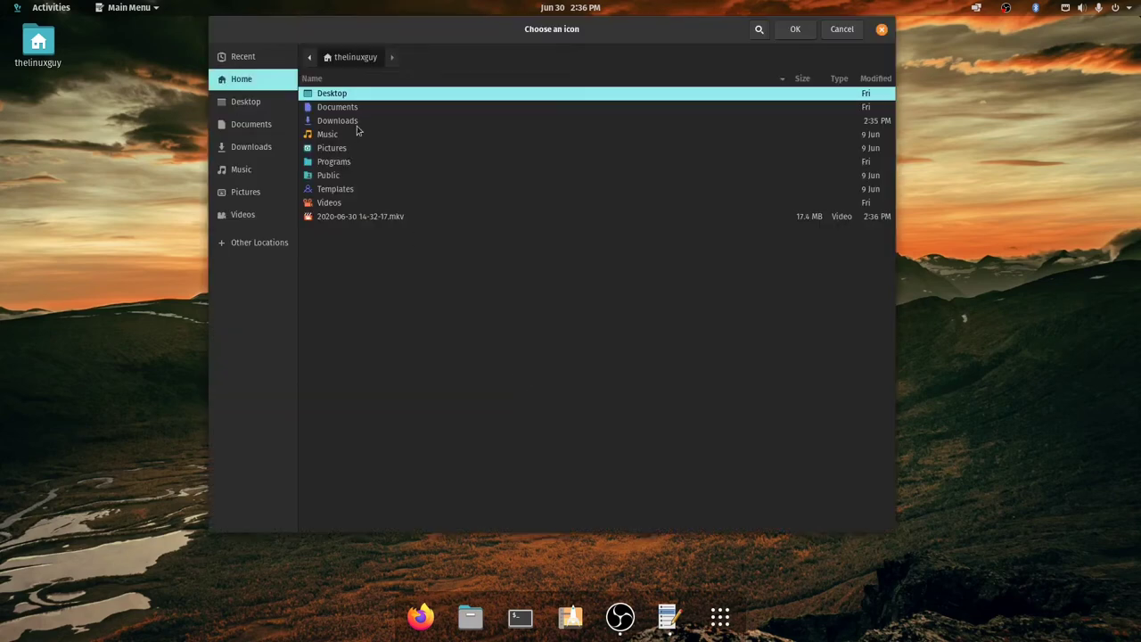
left_click(354, 123)
double_click(354, 123)
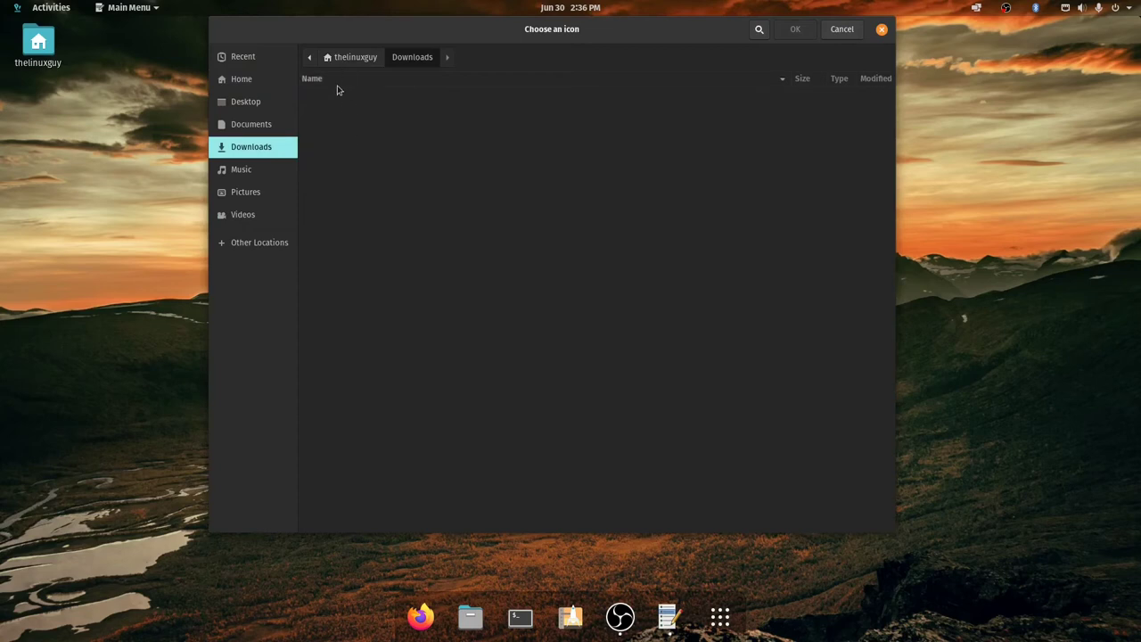
left_click(253, 191)
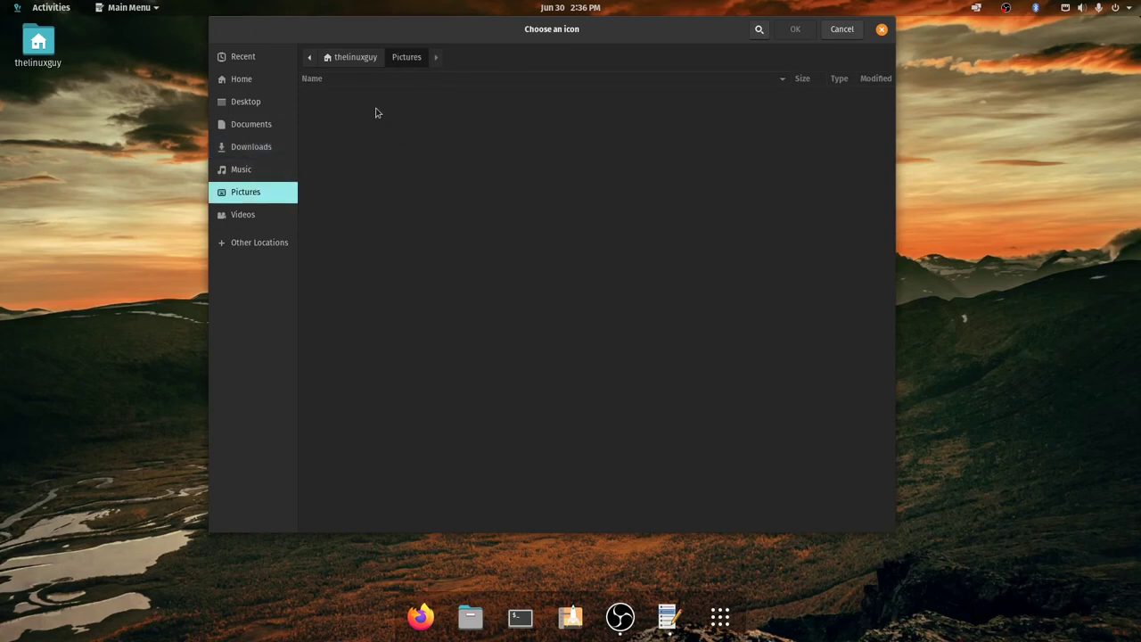
left_click(237, 244)
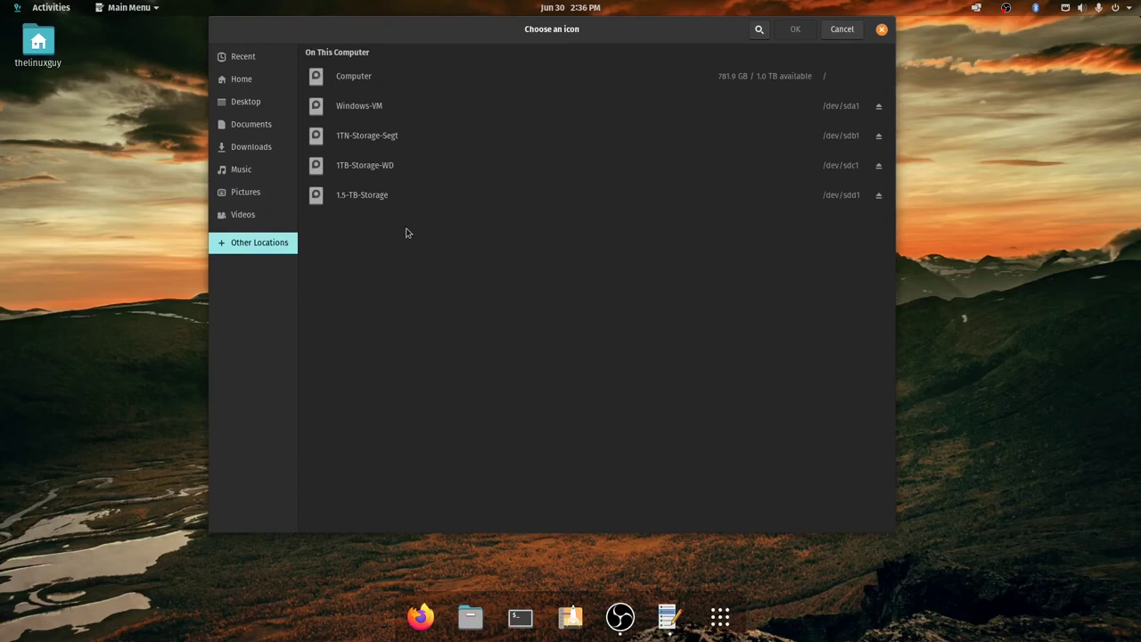
left_click(391, 82)
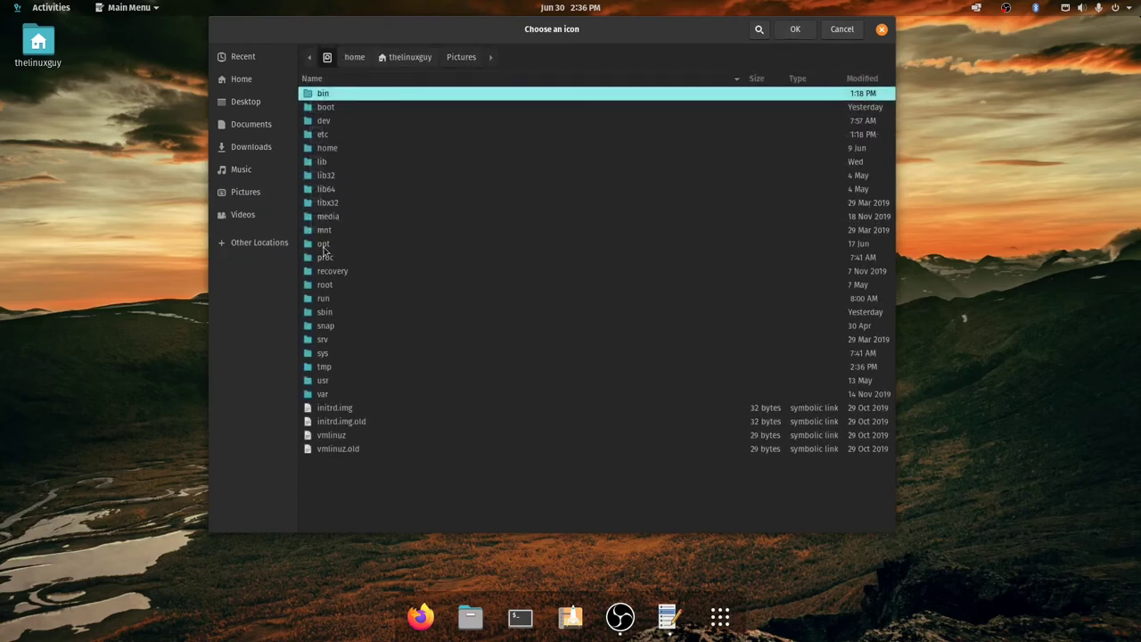
double_click(323, 381)
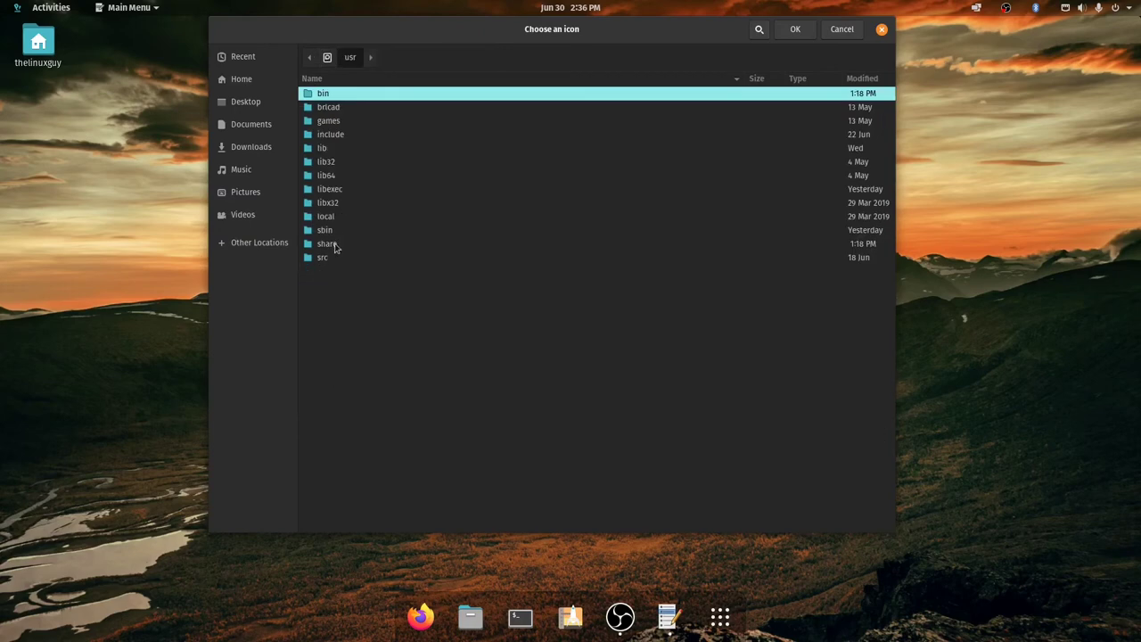
double_click(326, 244)
scroll(339, 231, "down", 20)
left_click(355, 181)
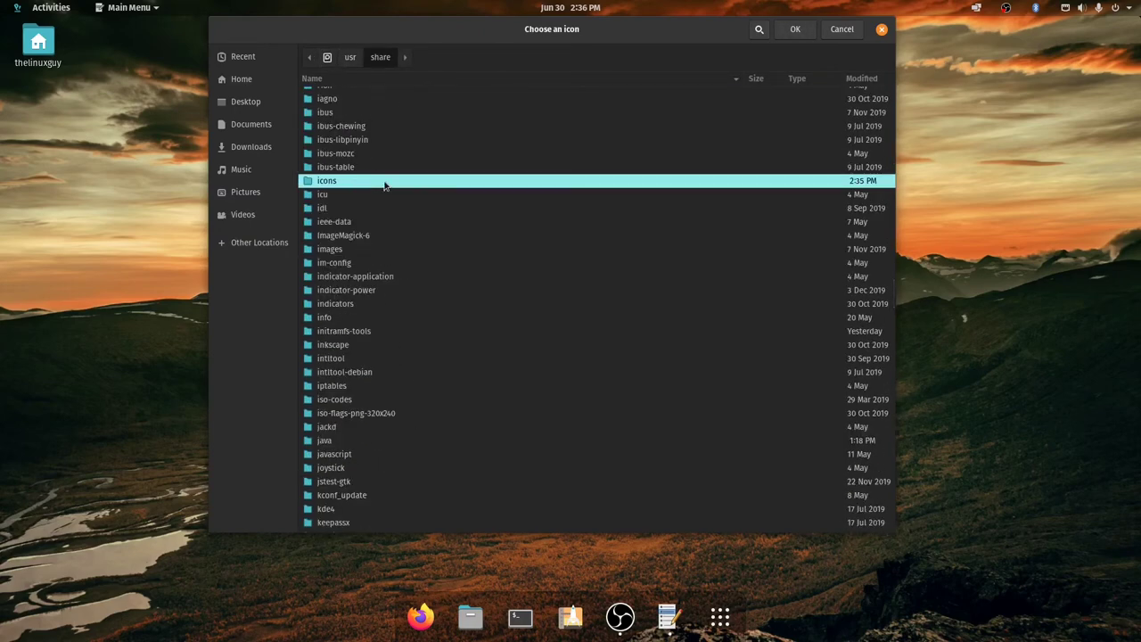
double_click(385, 185)
Pick MeshLab.png as the launcher icon and save the properties
scroll(446, 304, "down", 5)
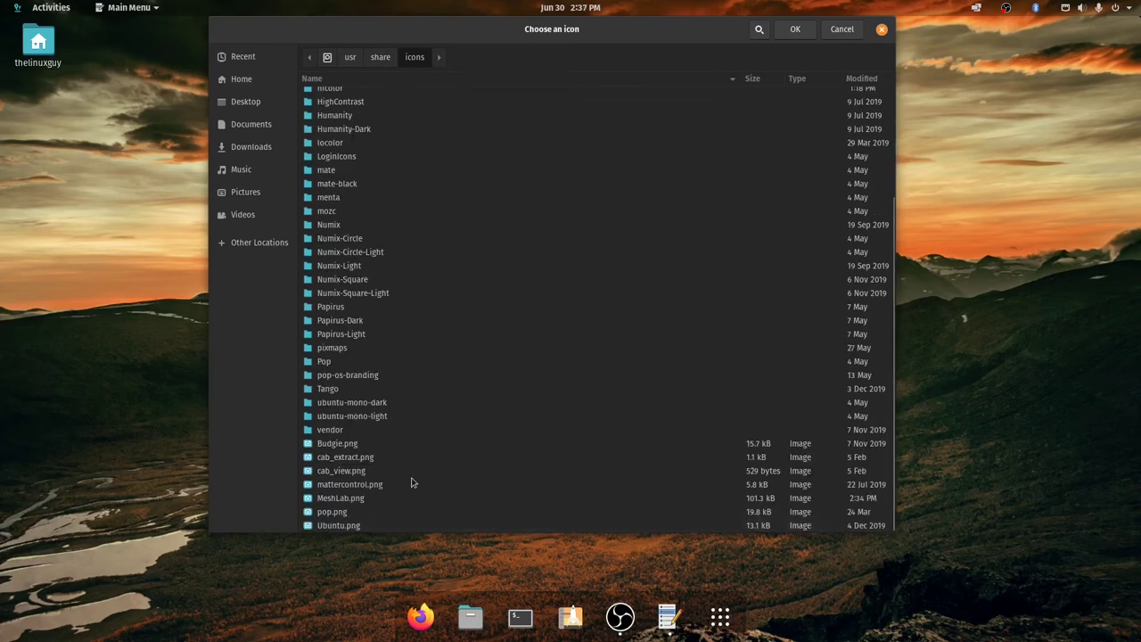
left_click(368, 501)
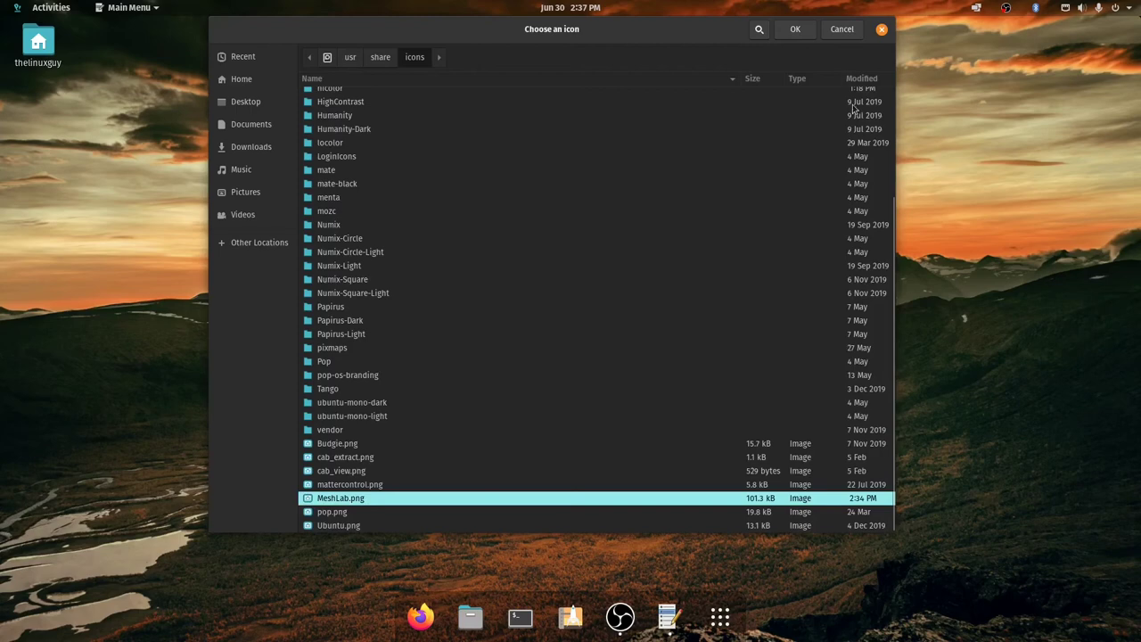
left_click(796, 32)
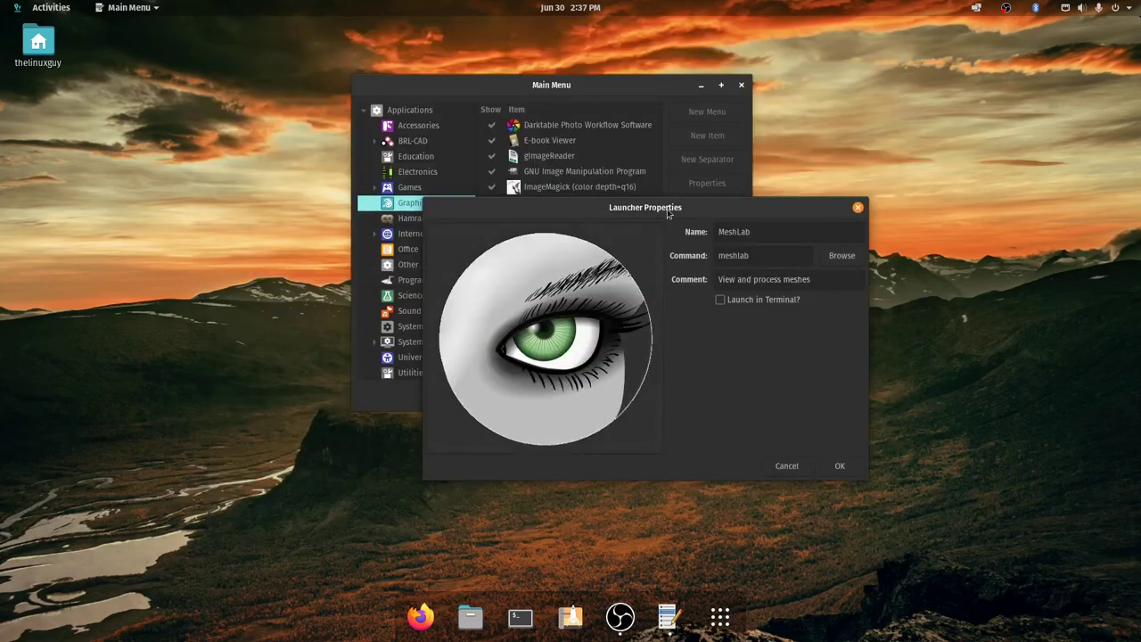
left_click_drag(669, 206, 472, 145)
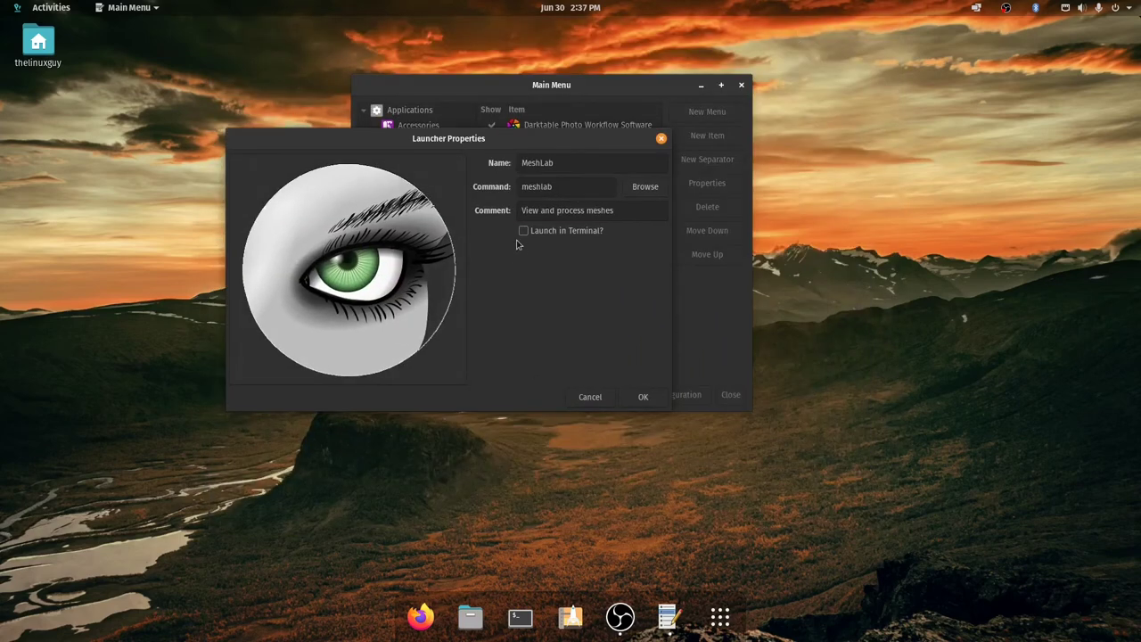
left_click(643, 399)
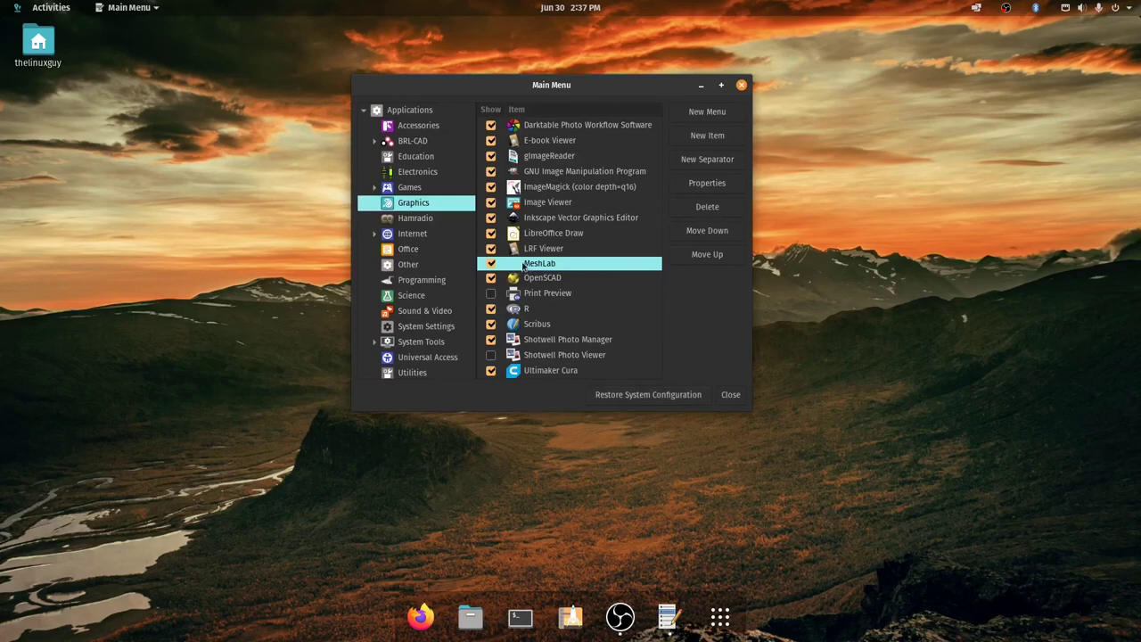
left_click(718, 625)
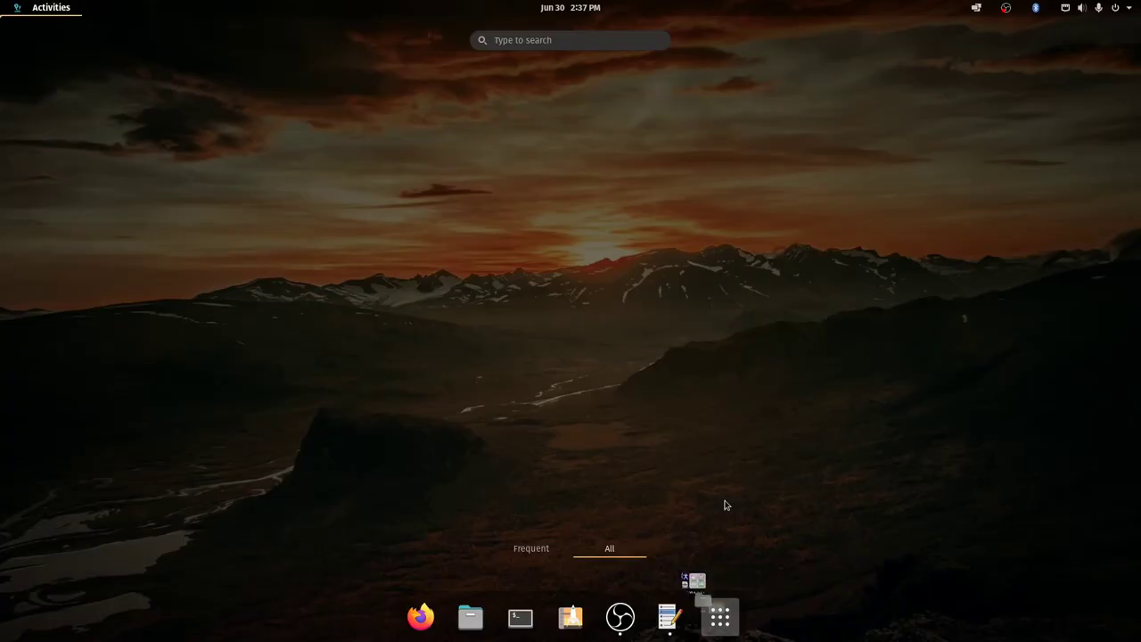
type("Mesh")
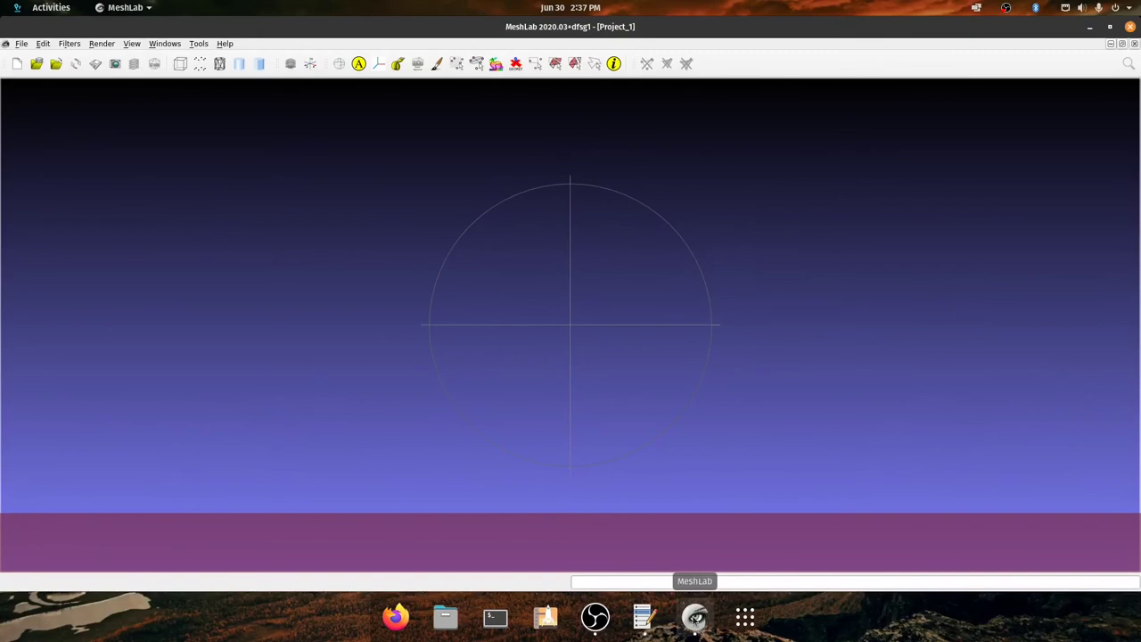
left_click(1131, 26)
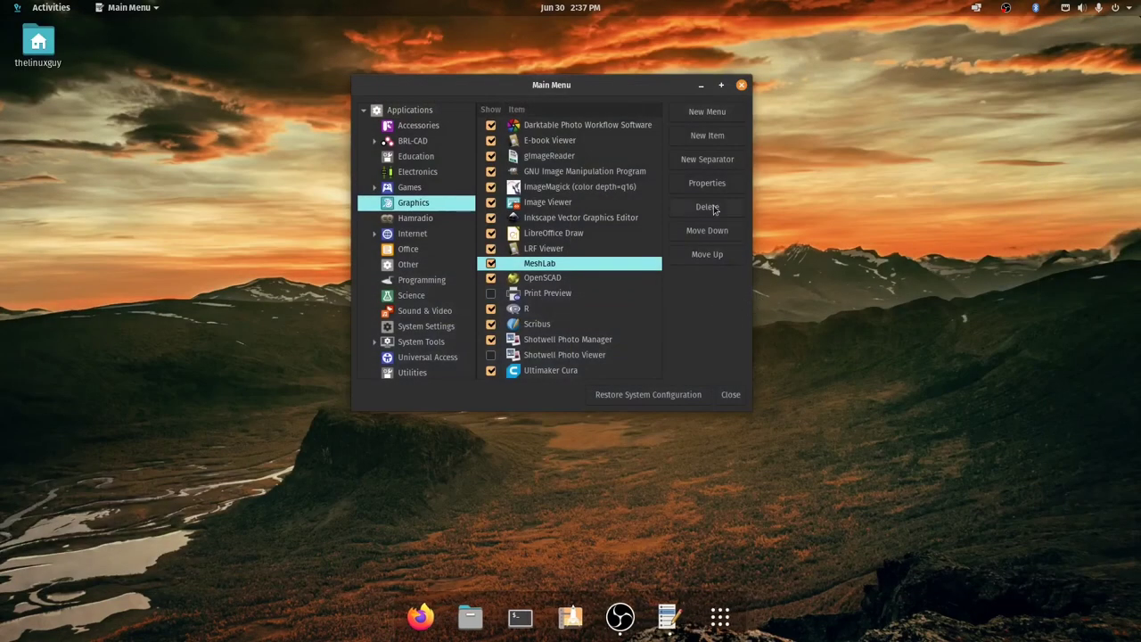
Close the menu editor and look through the CAD folder in the app grid
left_click(733, 394)
left_click(695, 615)
left_click(294, 134)
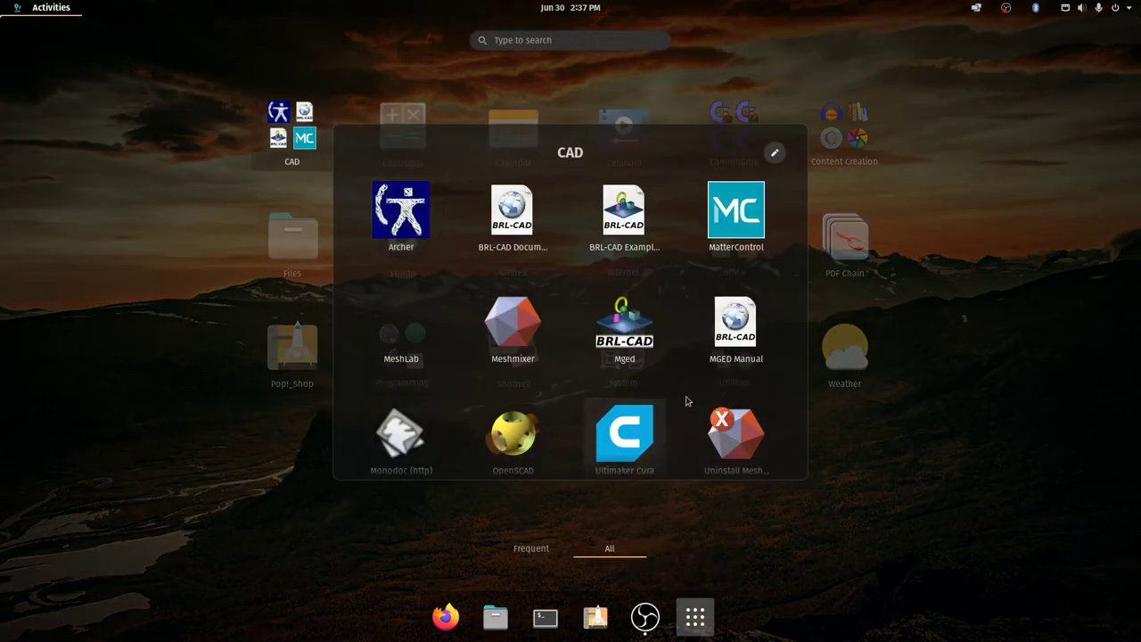
scroll(672, 378, "down", 1)
left_click(896, 461)
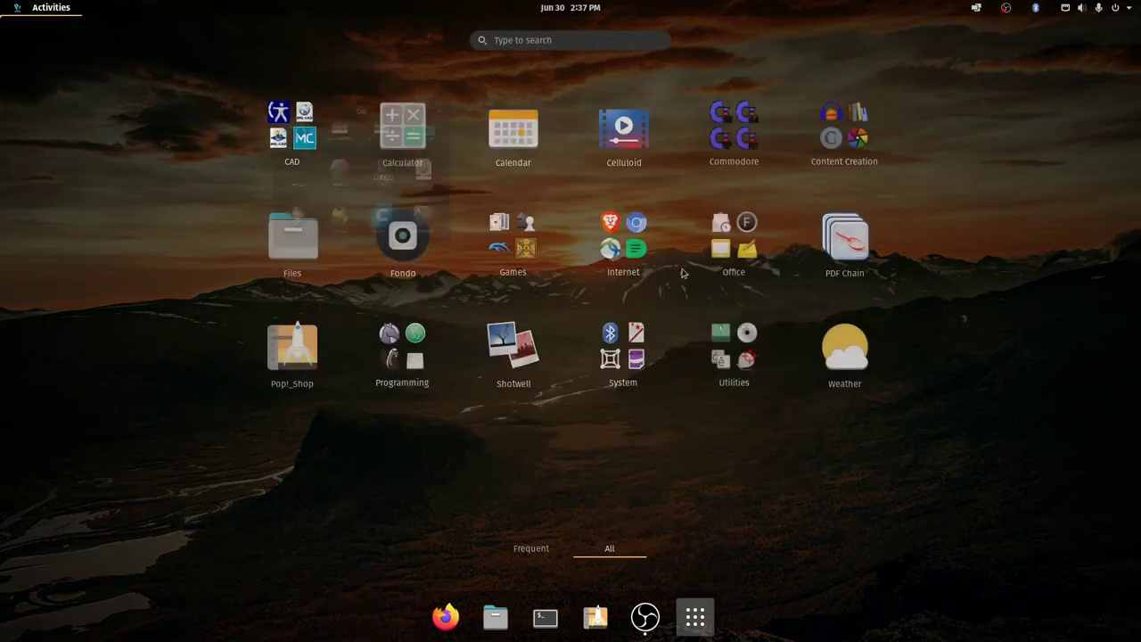
Search 'Mesh' to confirm MeshLab shows the eye icon, then return to the desktop
left_click(528, 39)
type("Mesh")
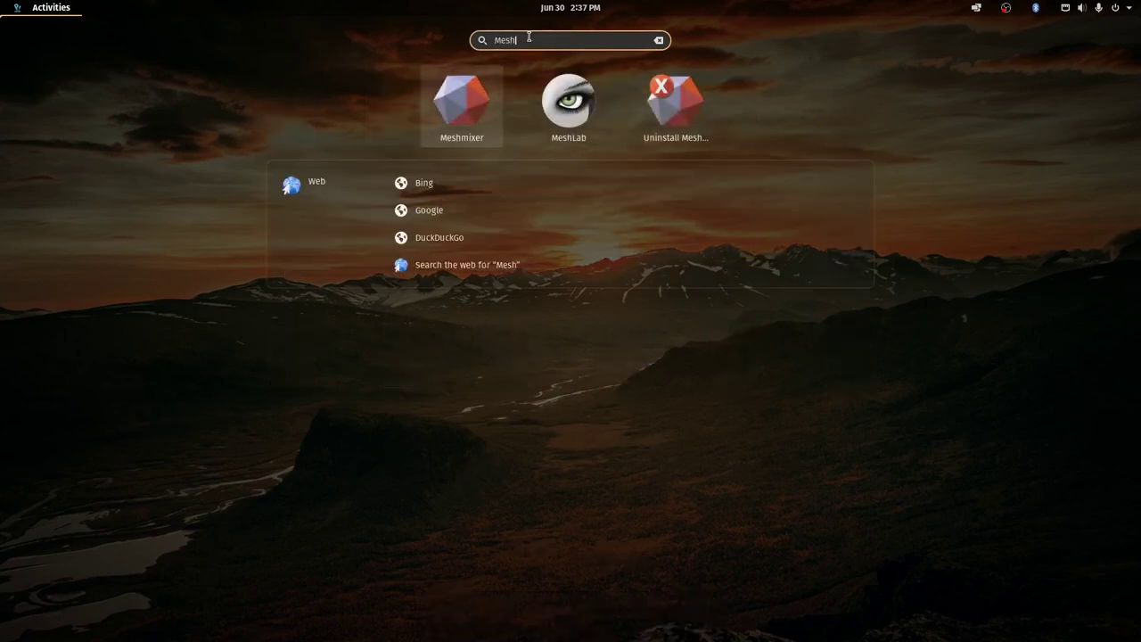
left_click(67, 7)
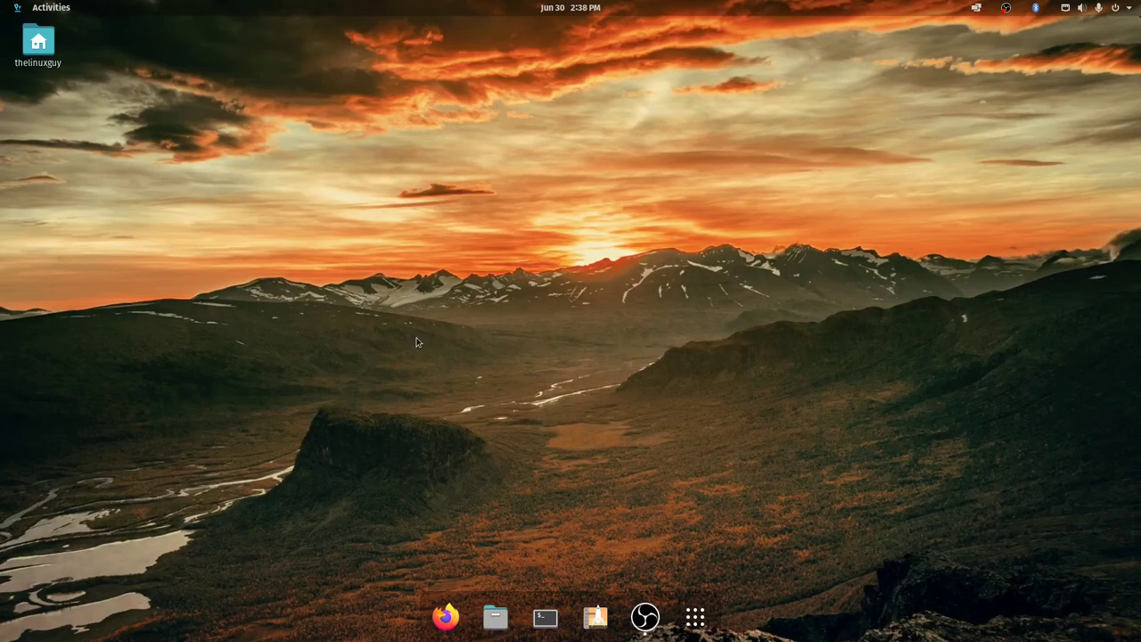